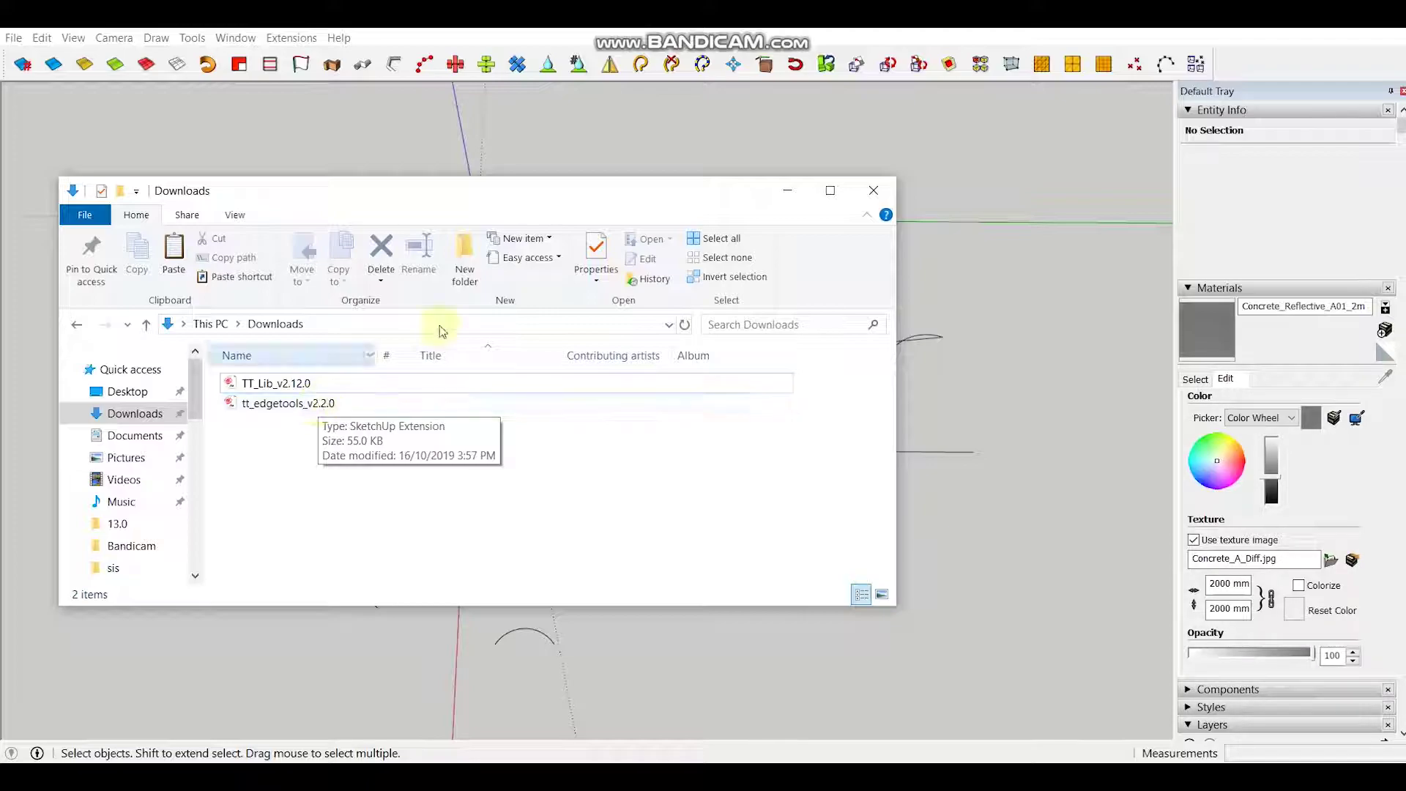
Step: Close the Downloads Explorer window holding the extension files to reveal the SketchUp model
click(873, 191)
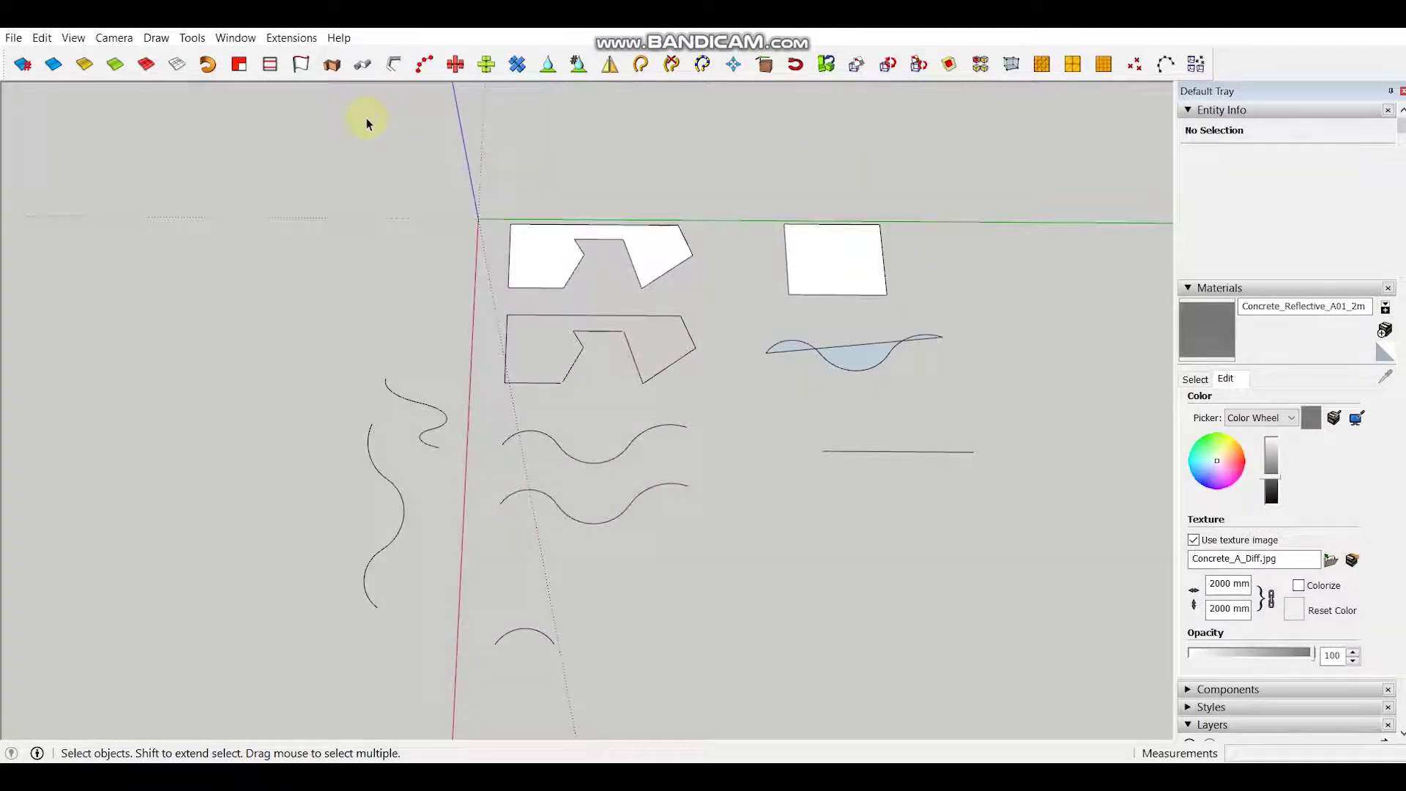
Step: Open the Extension Manager and install TT_Lib_v2.12.0 from the Downloads folder
click(235, 37)
click(312, 207)
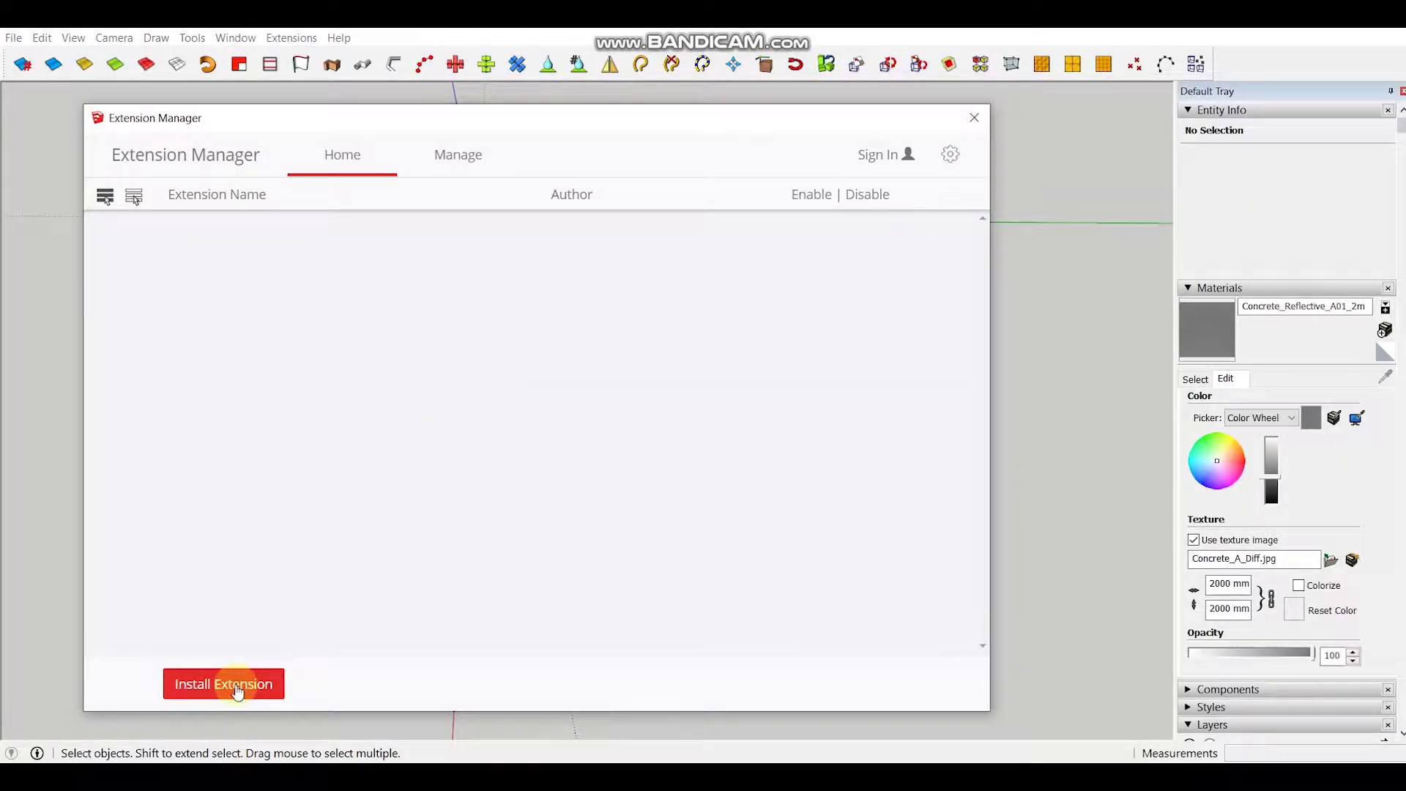
click(239, 688)
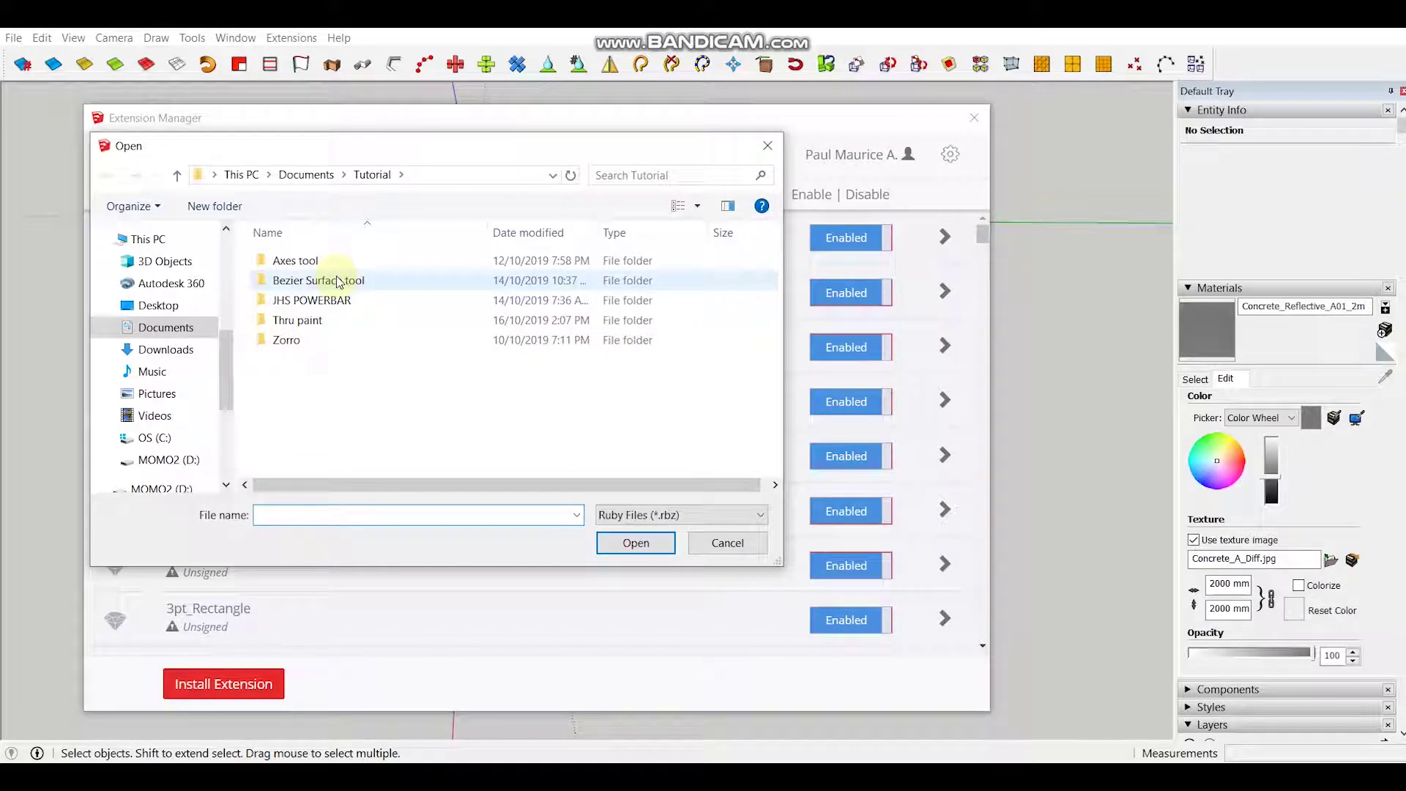
scroll(181, 302, up, 1)
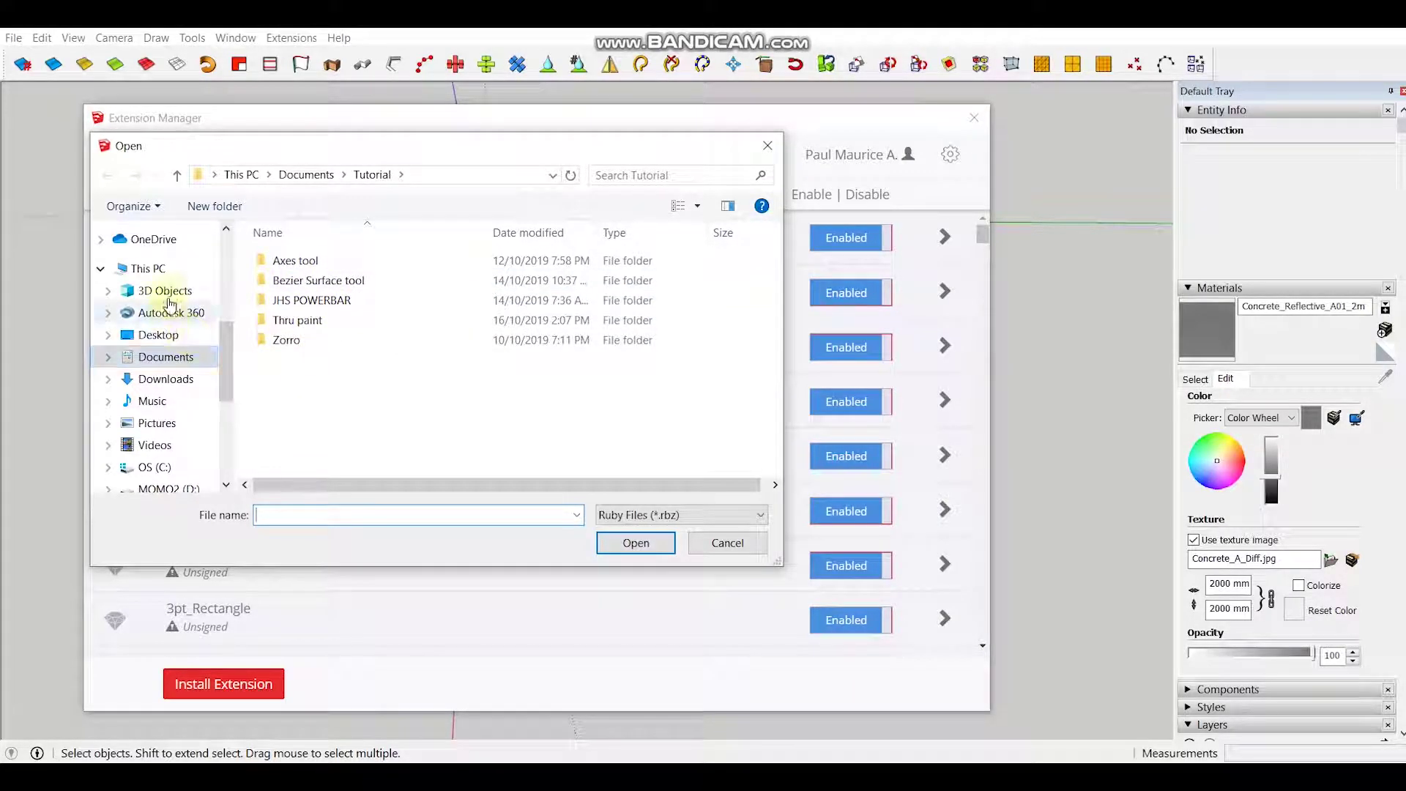
click(181, 381)
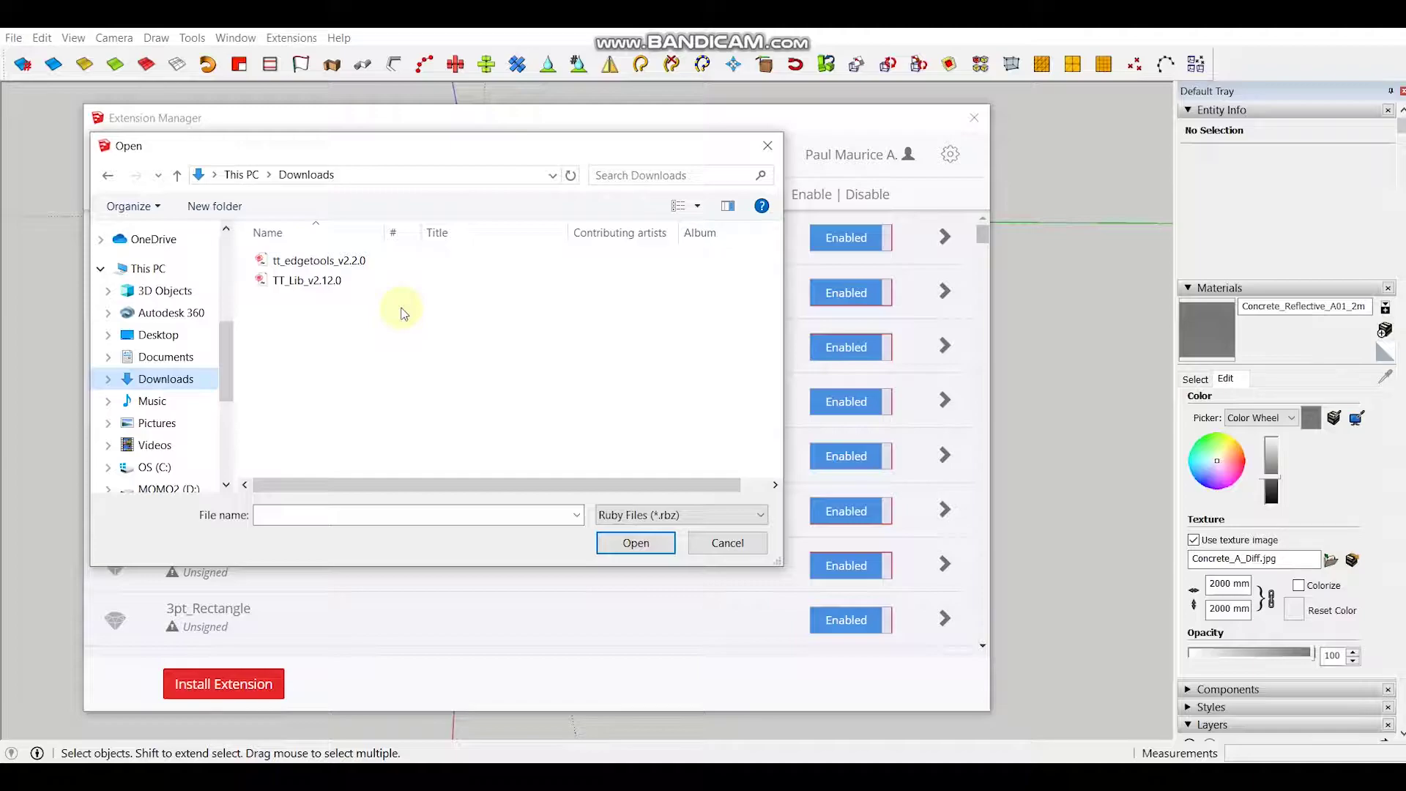
click(305, 281)
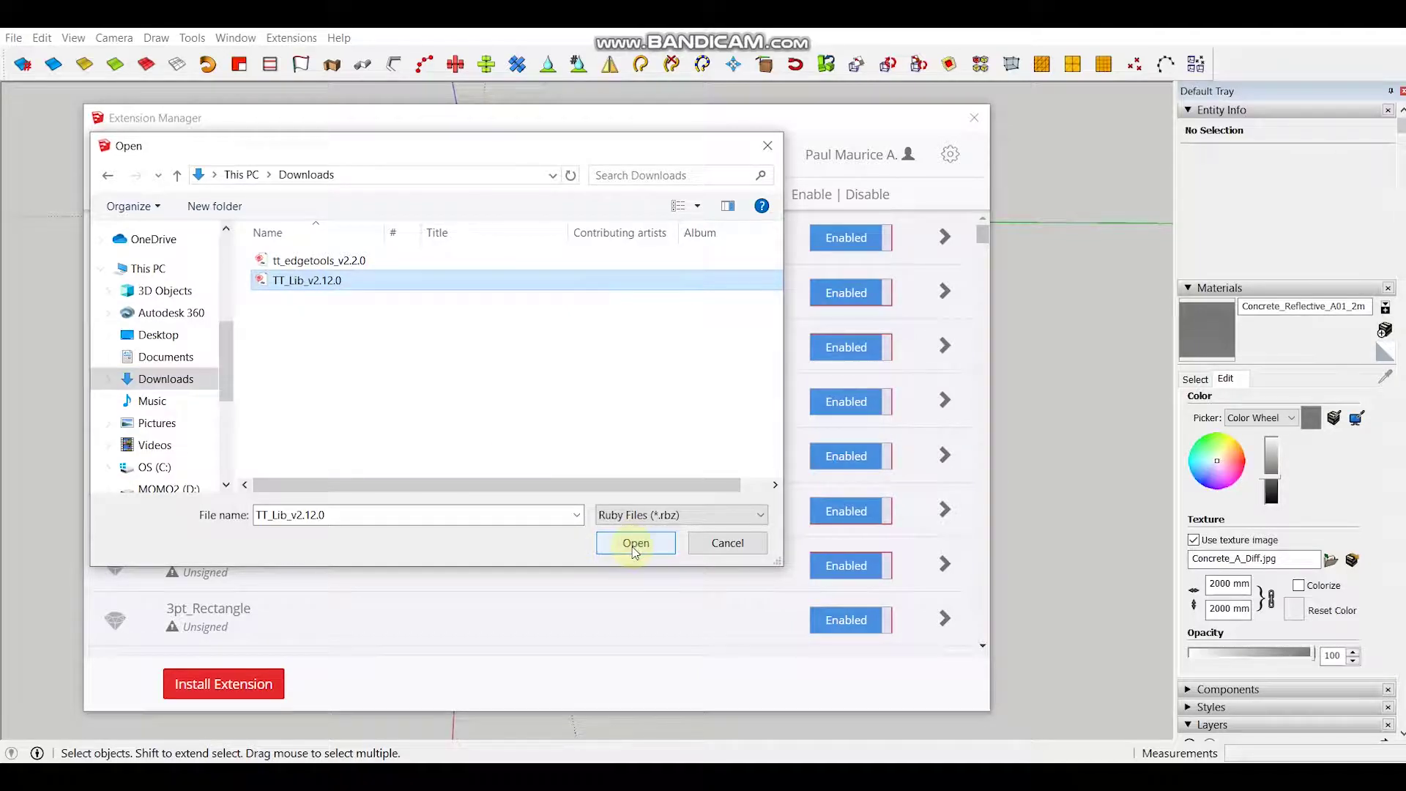
click(634, 543)
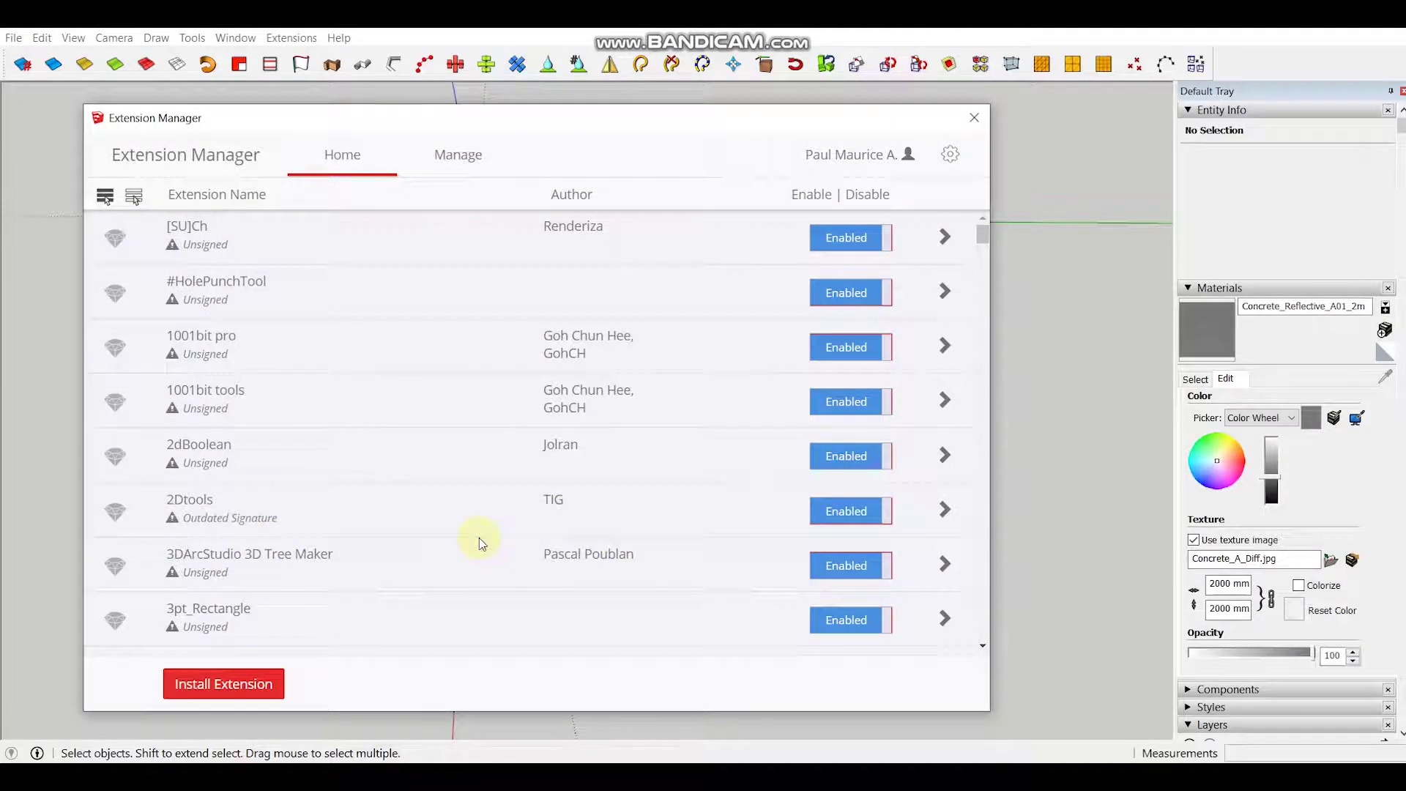
Step: Install the tt_edgetools_v2.2.0 extension from Downloads
click(245, 691)
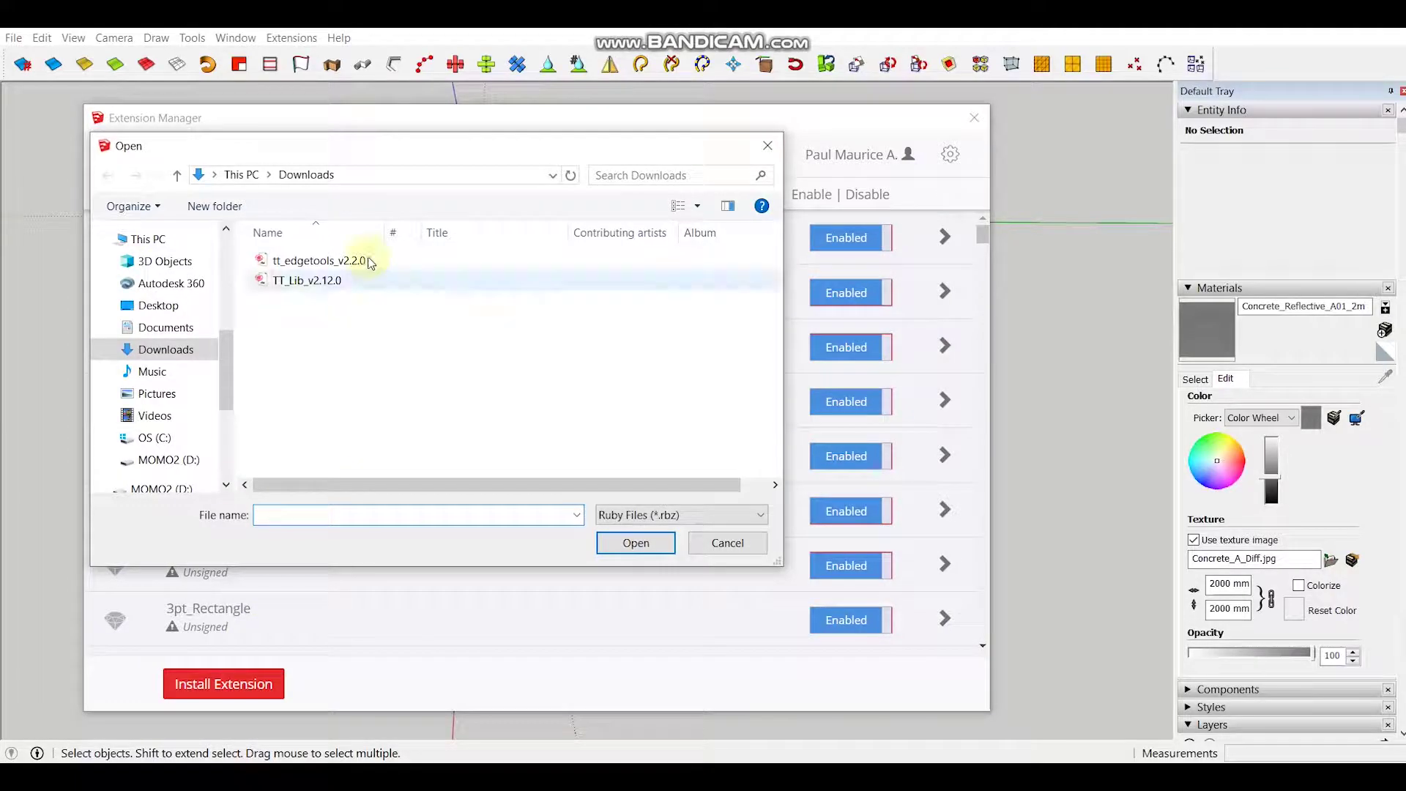
click(316, 262)
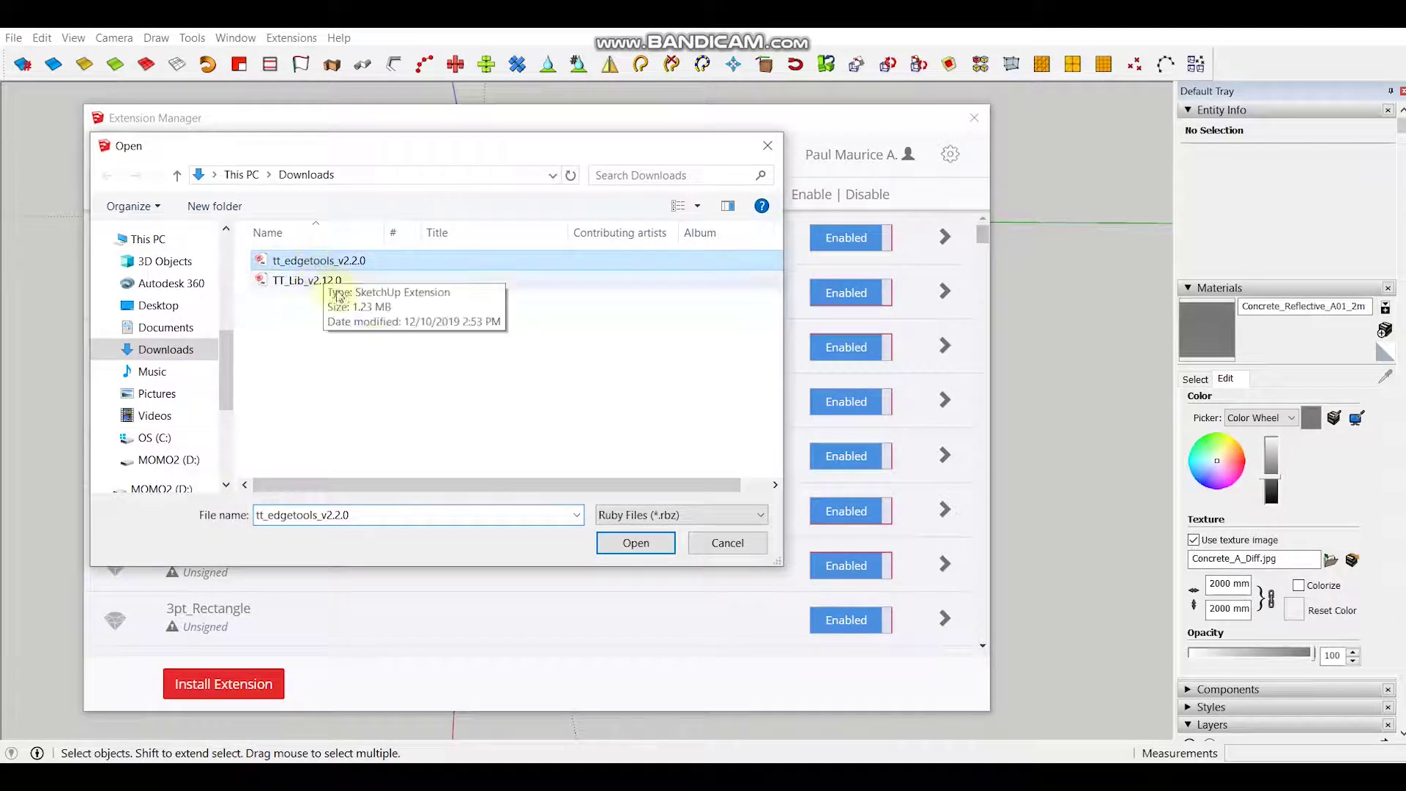
click(637, 544)
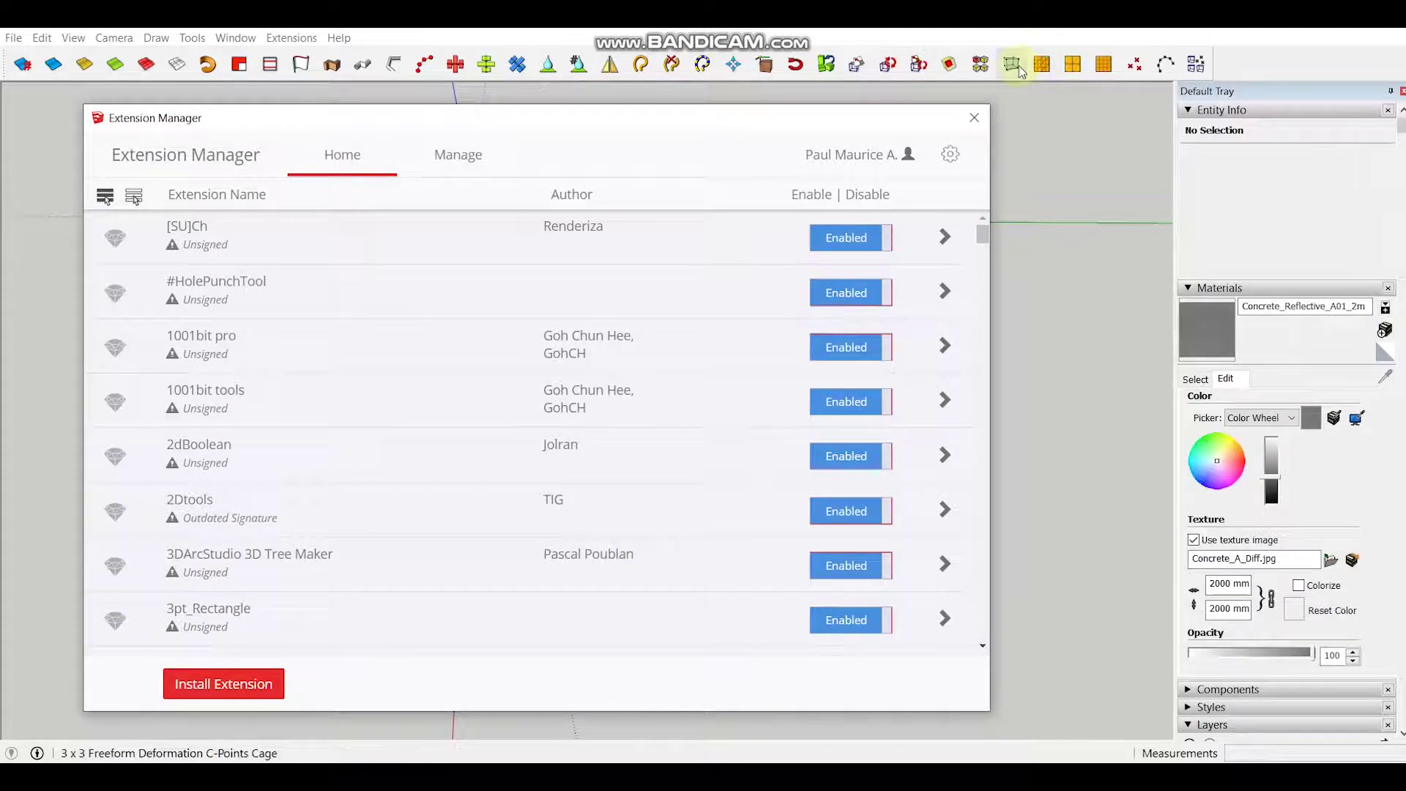
Step: Close the Extension Manager and switch on the Edge Tools² toolbar from the toolbar list
click(974, 117)
click(73, 38)
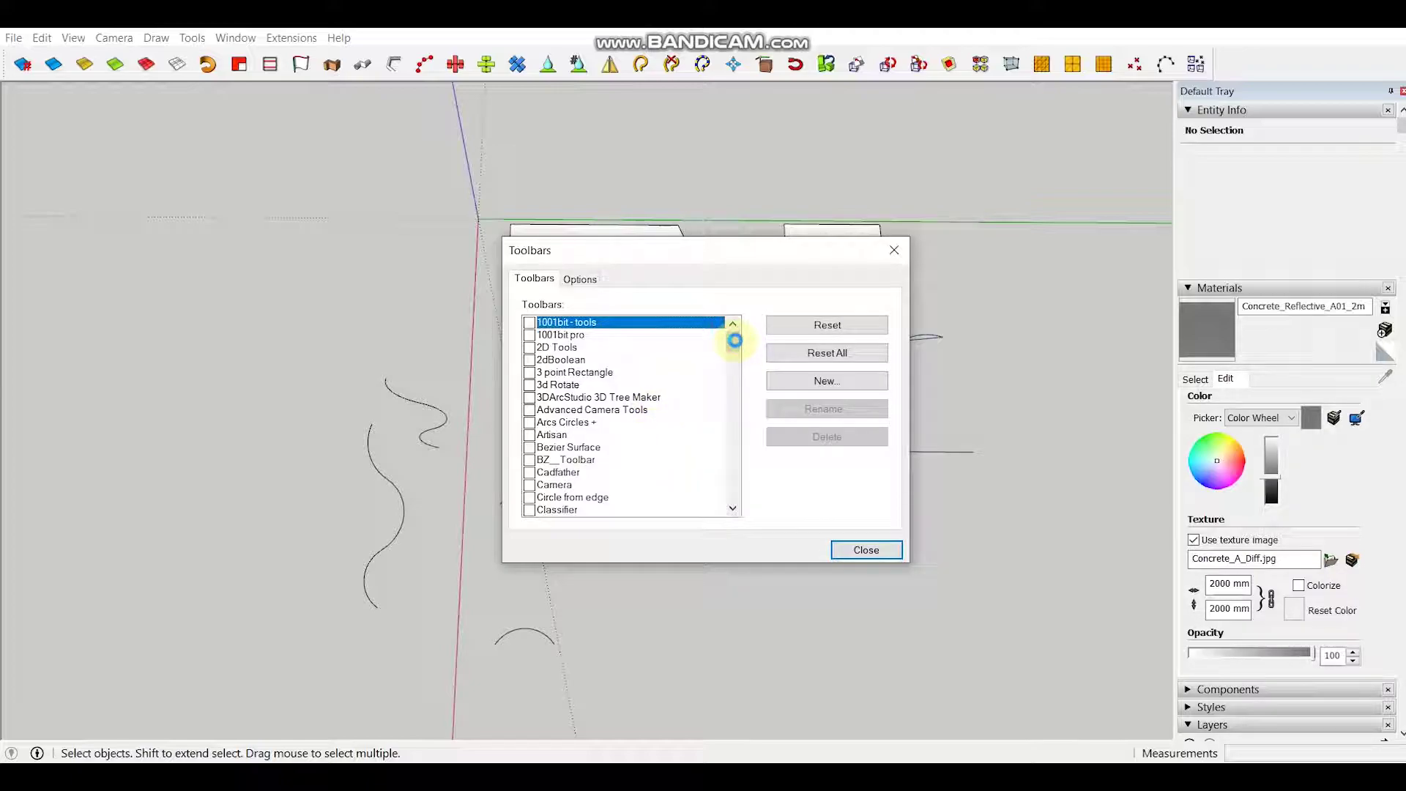
drag(731, 351, 733, 373)
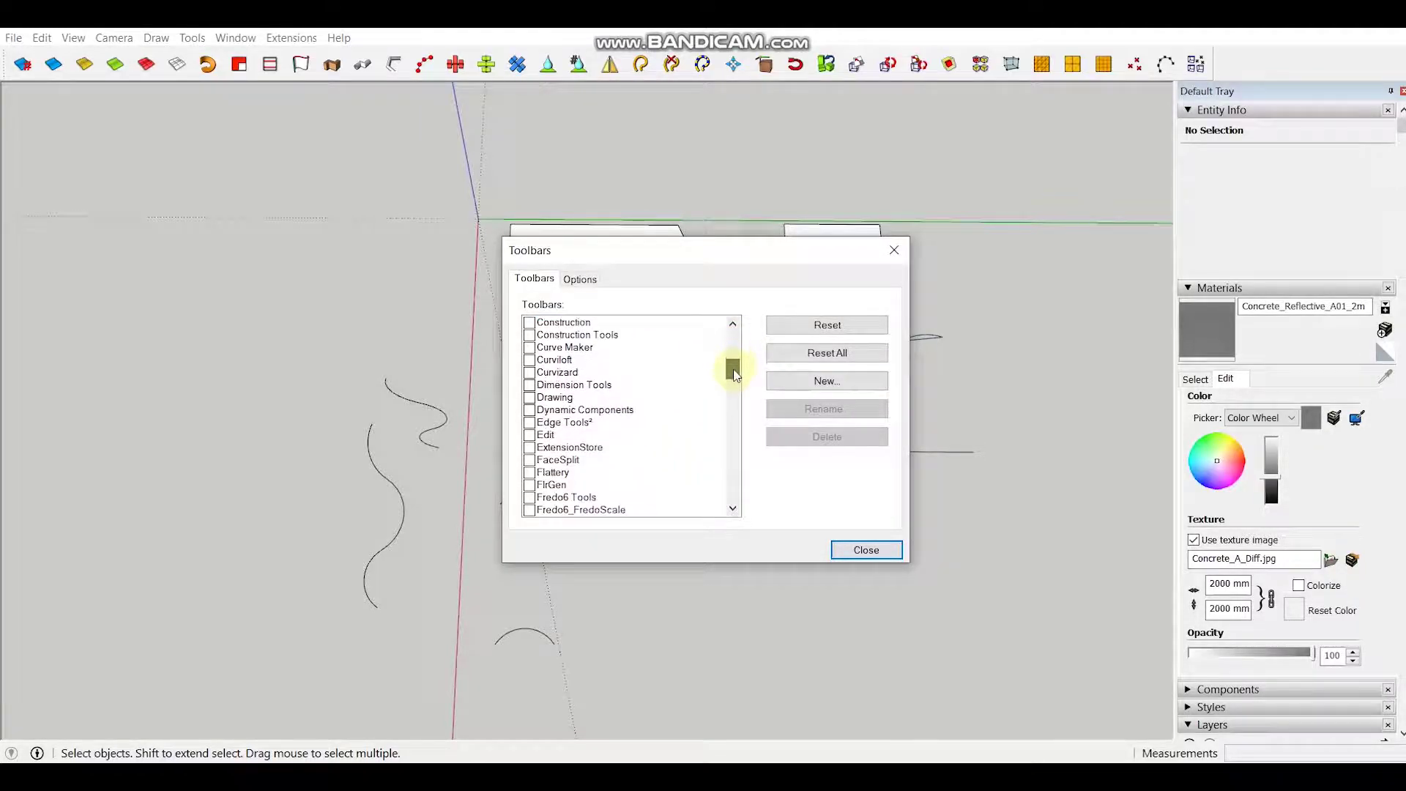
click(528, 410)
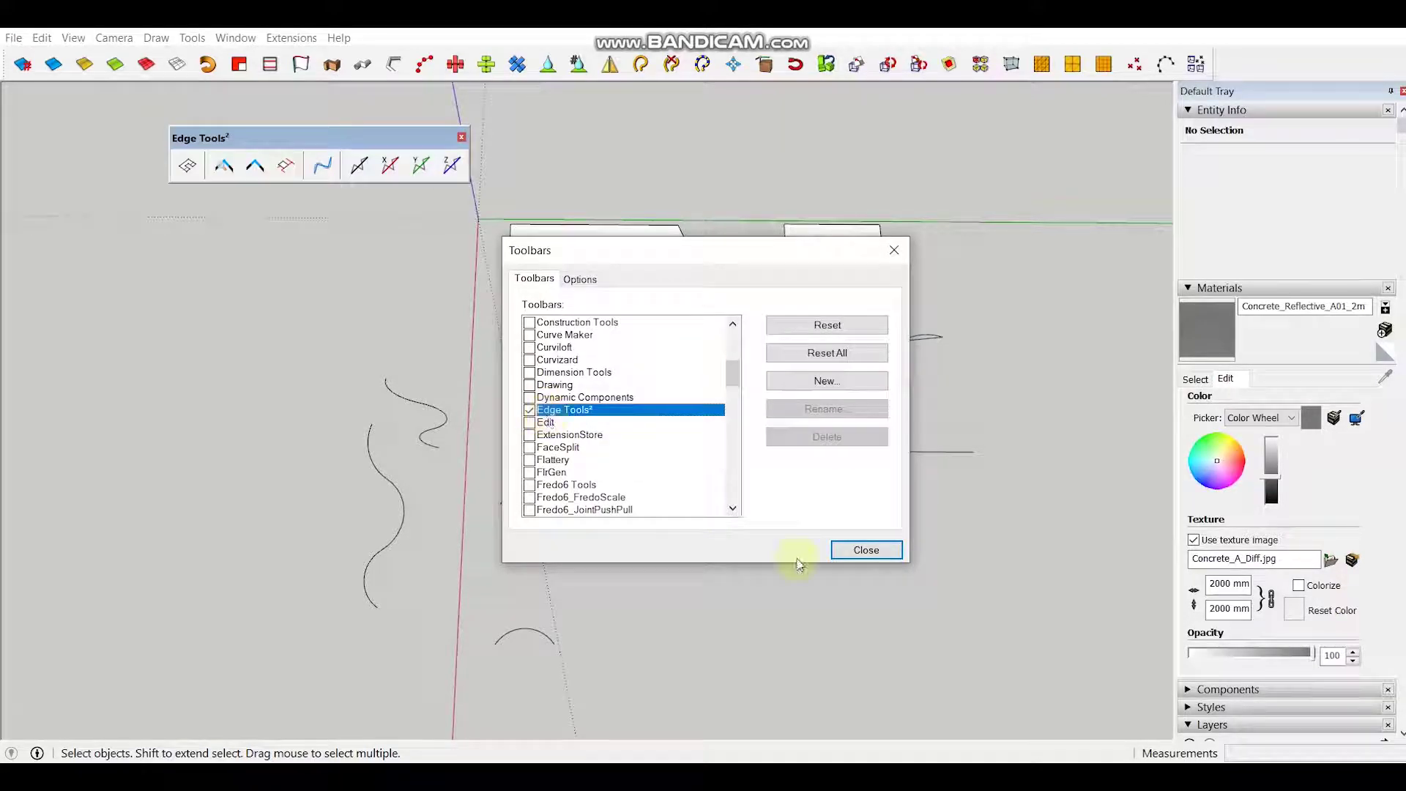
click(866, 550)
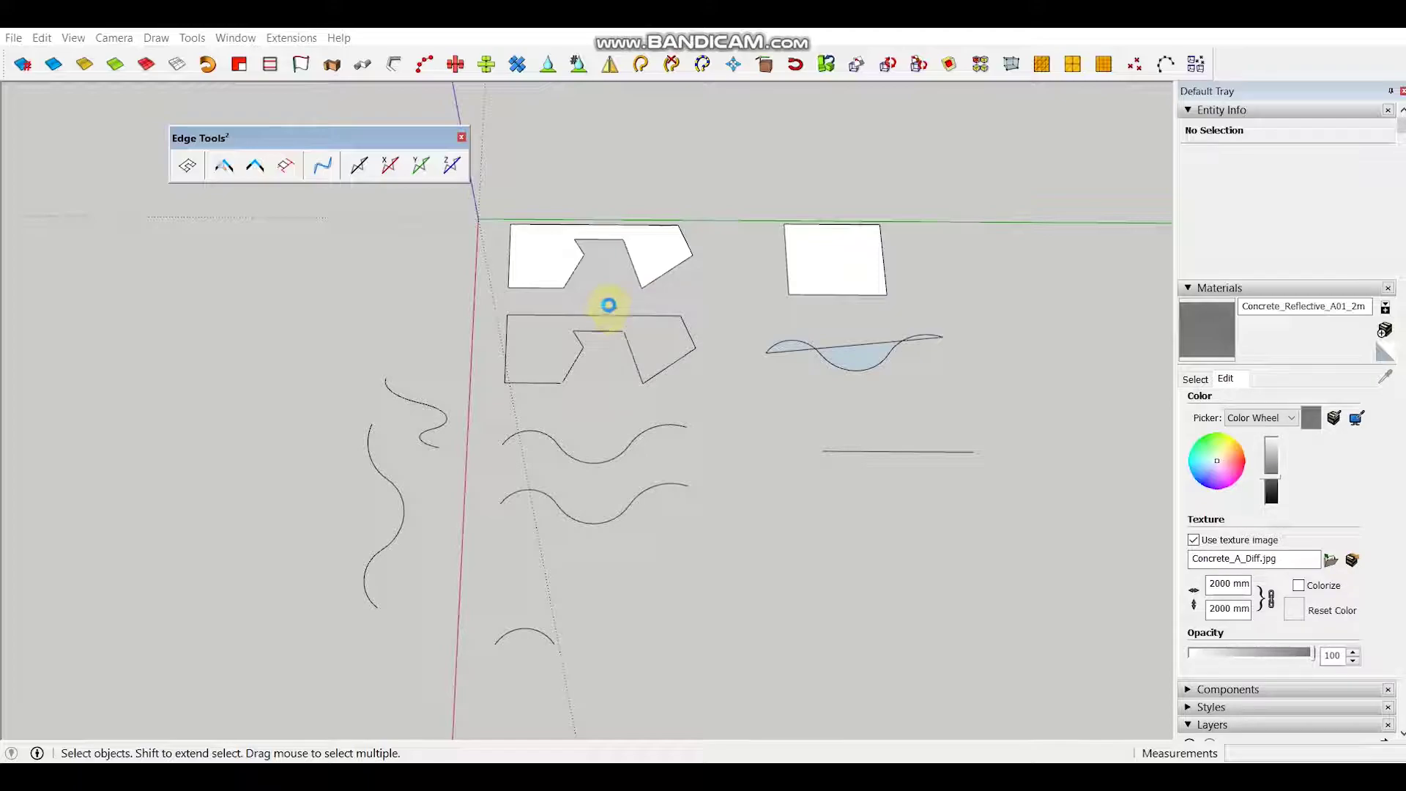
middle_drag(648, 241, 653, 281)
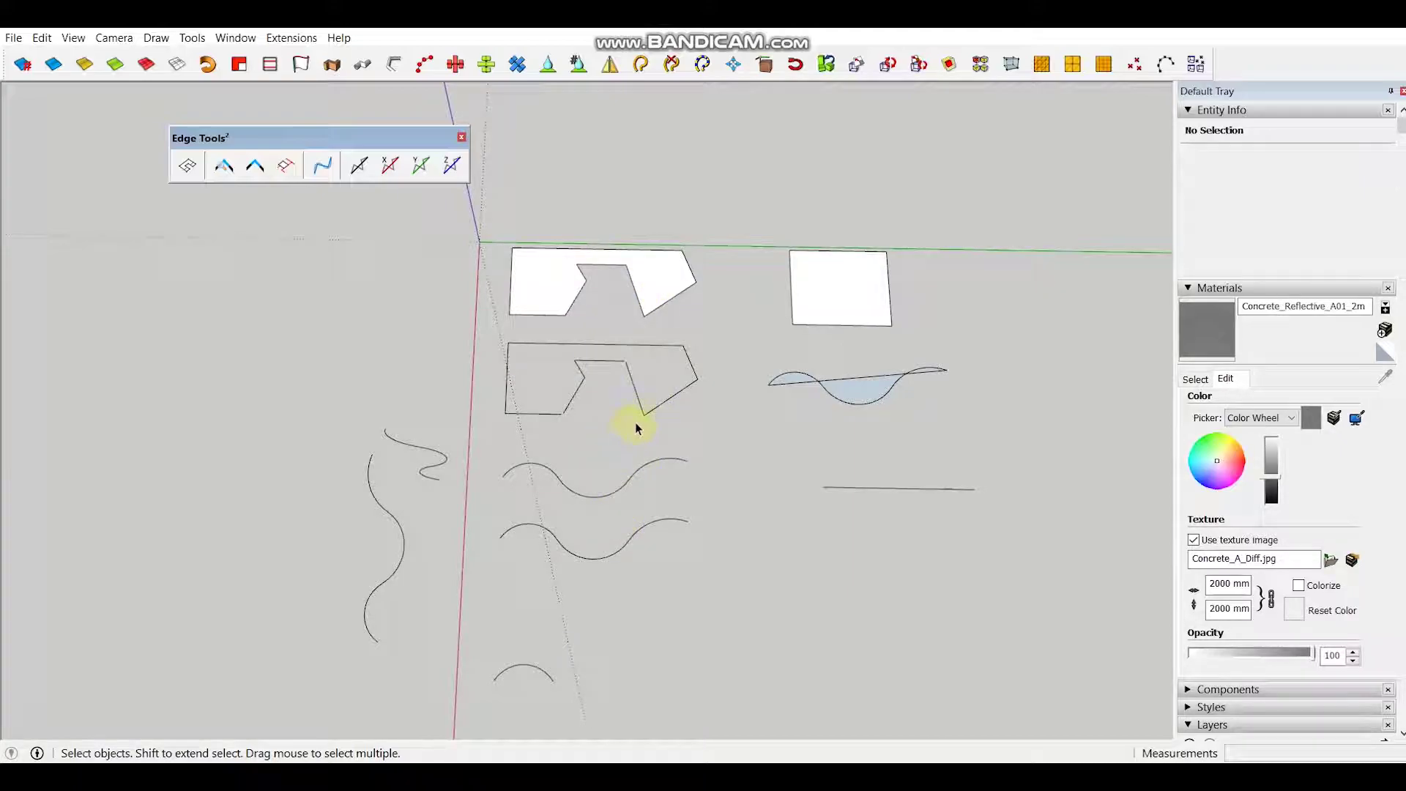
middle_drag(636, 419, 623, 404)
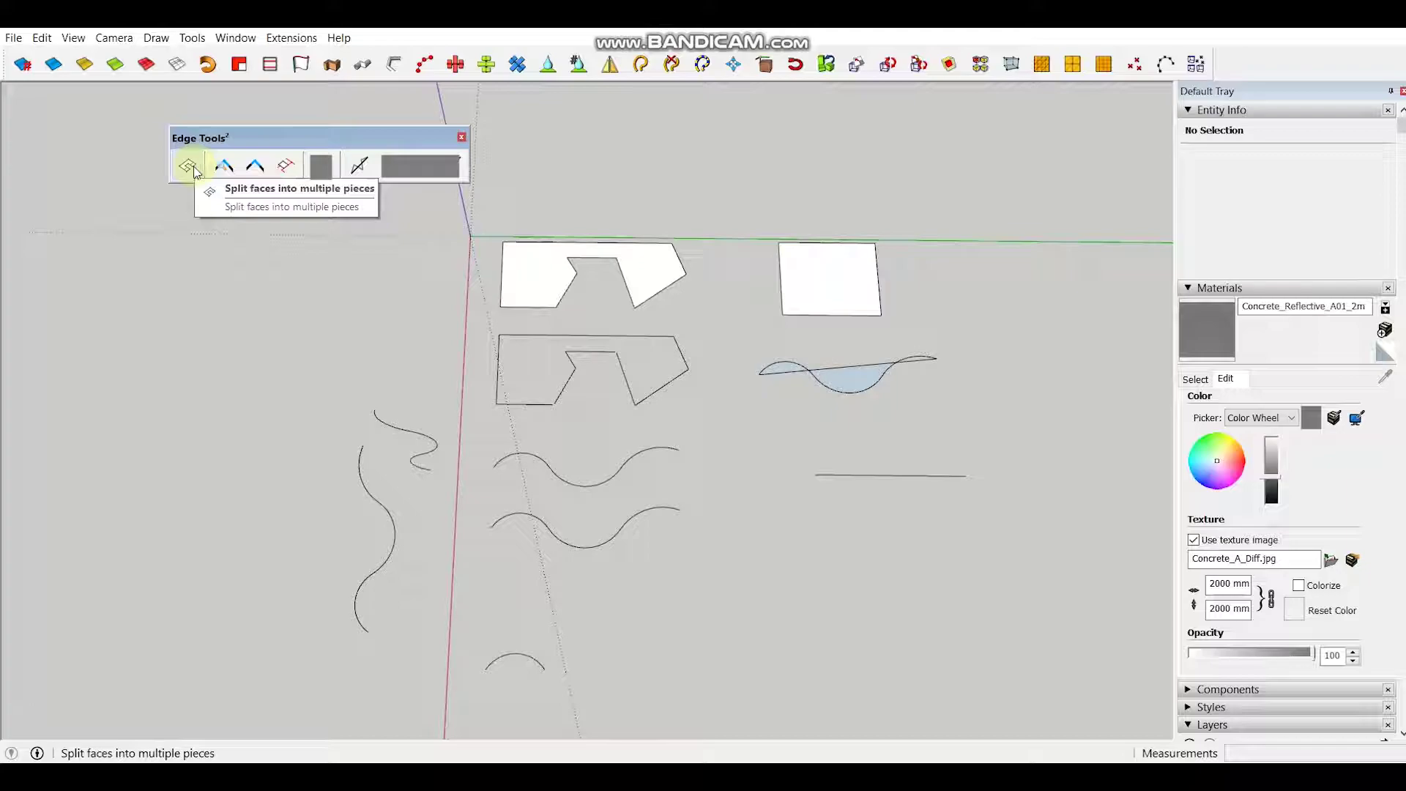
Step: Zoom in on the notched face, try a split line across it, then undo it
scroll(518, 251, up, 3)
scroll(559, 260, up, 2)
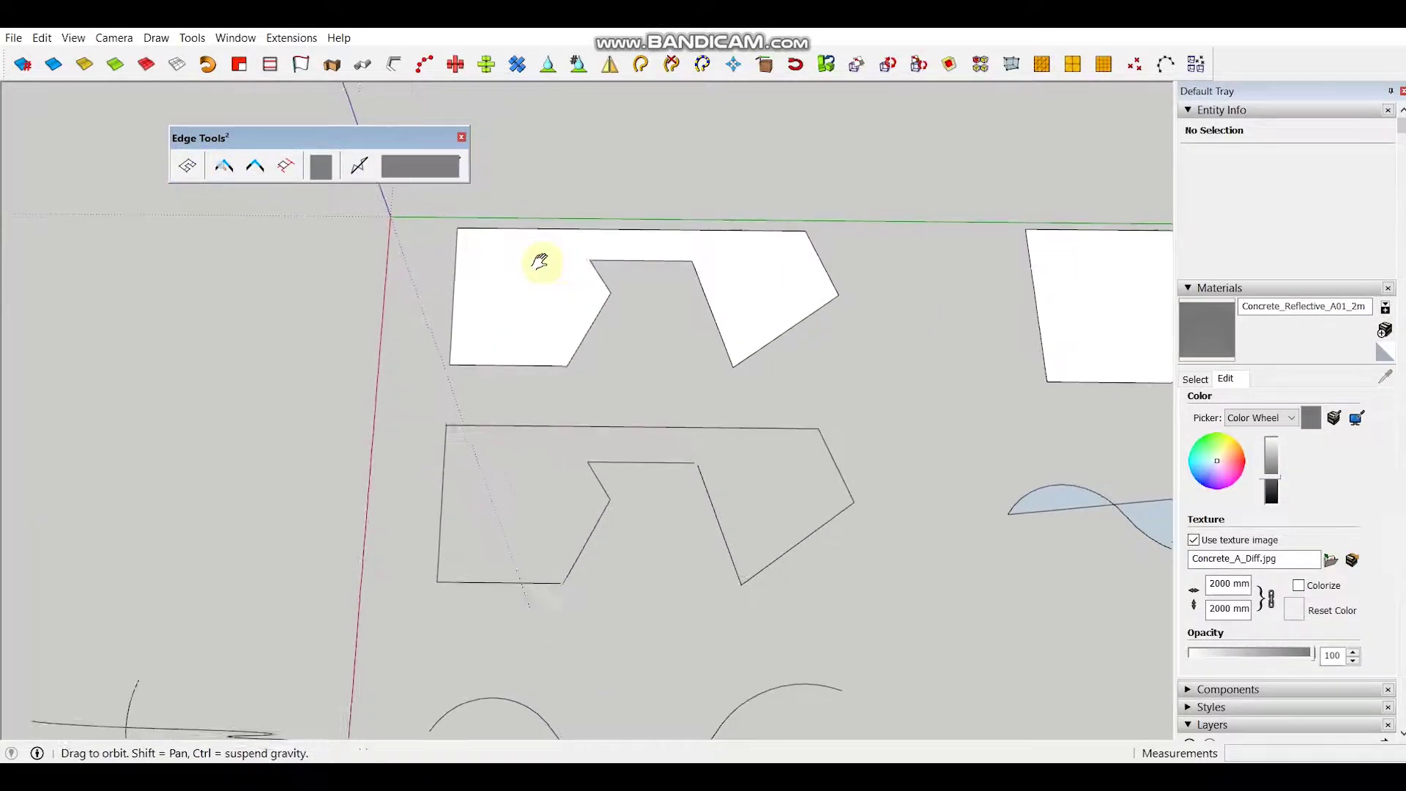
mouse_move(539, 261)
middle_down()
mouse_move(520, 311)
mouse_move(439, 333)
middle_up()
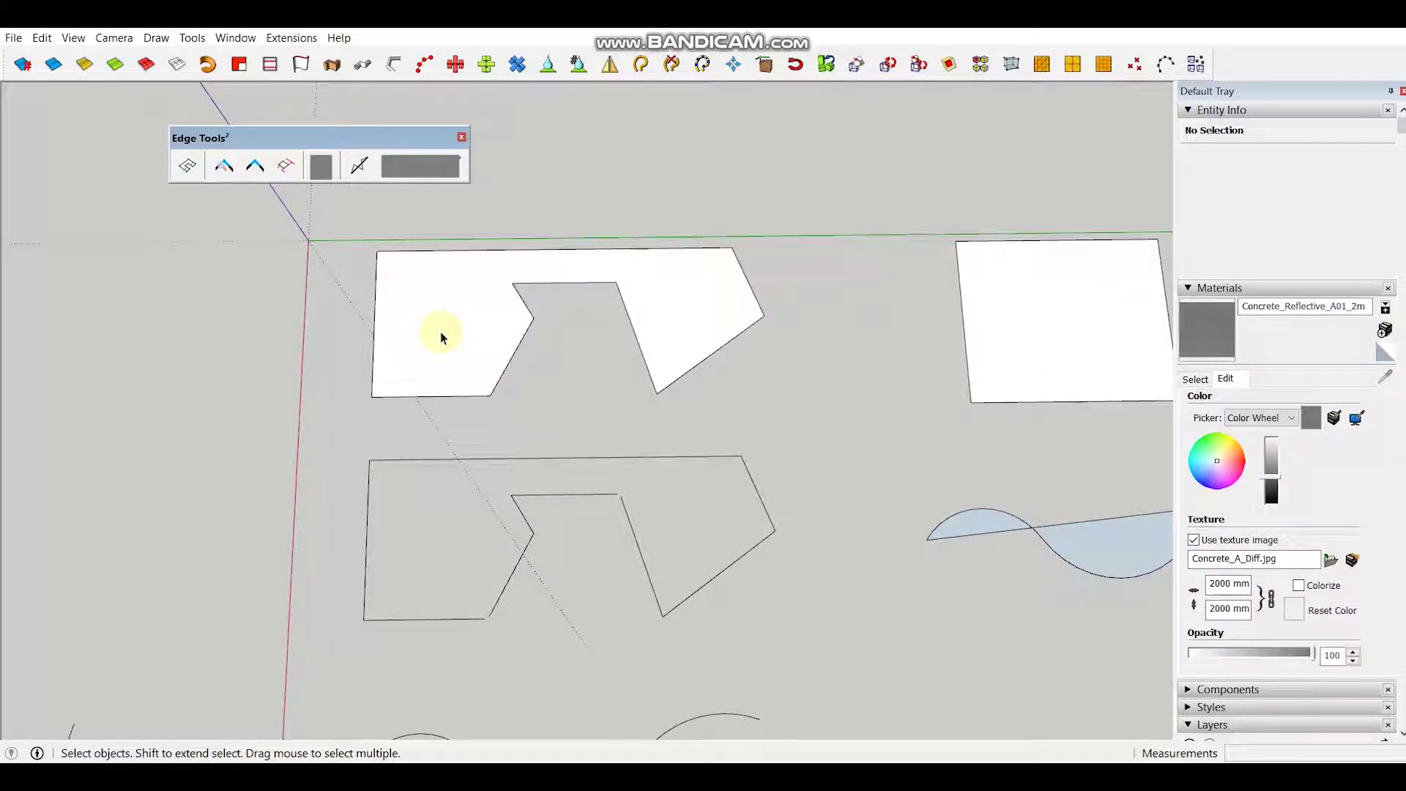
click(469, 250)
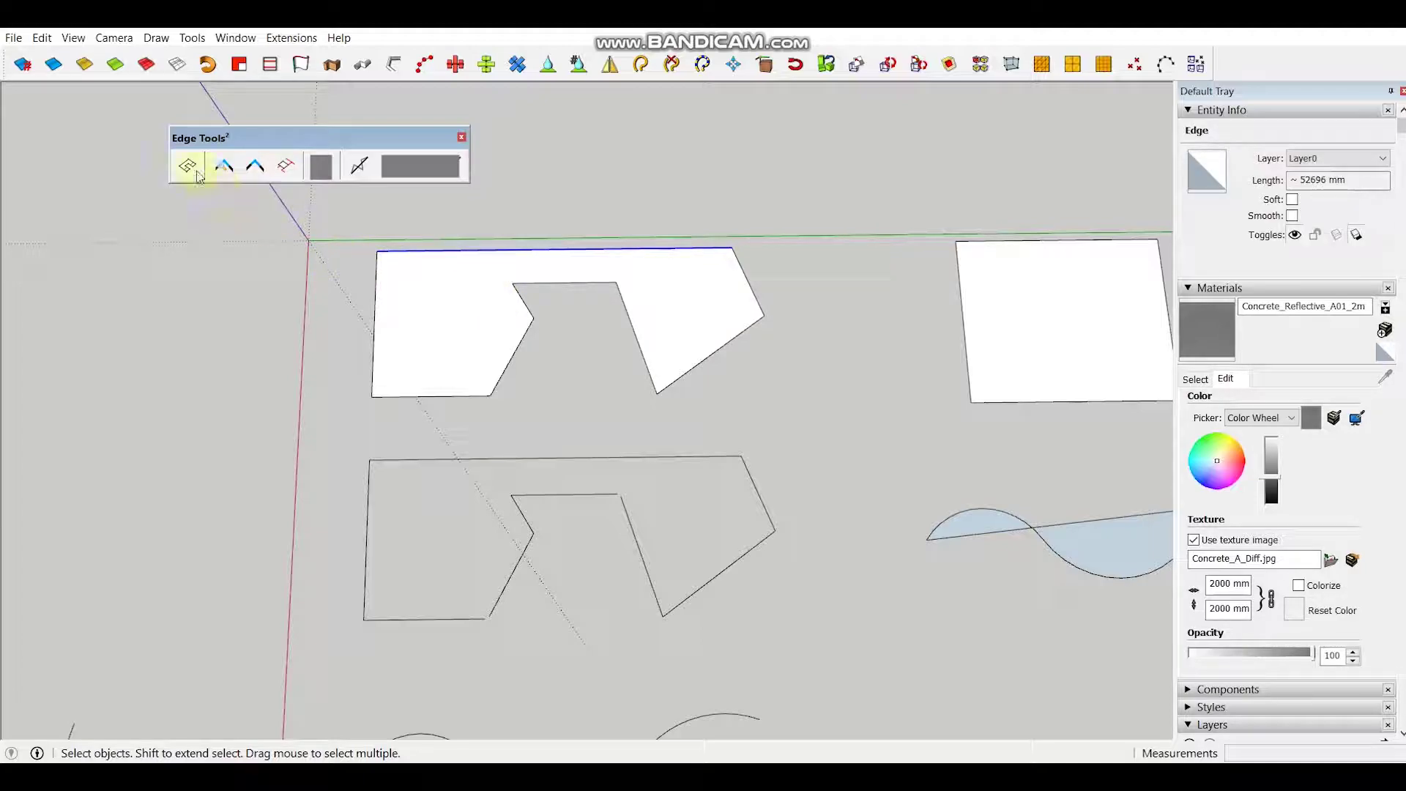
click(203, 178)
click(456, 250)
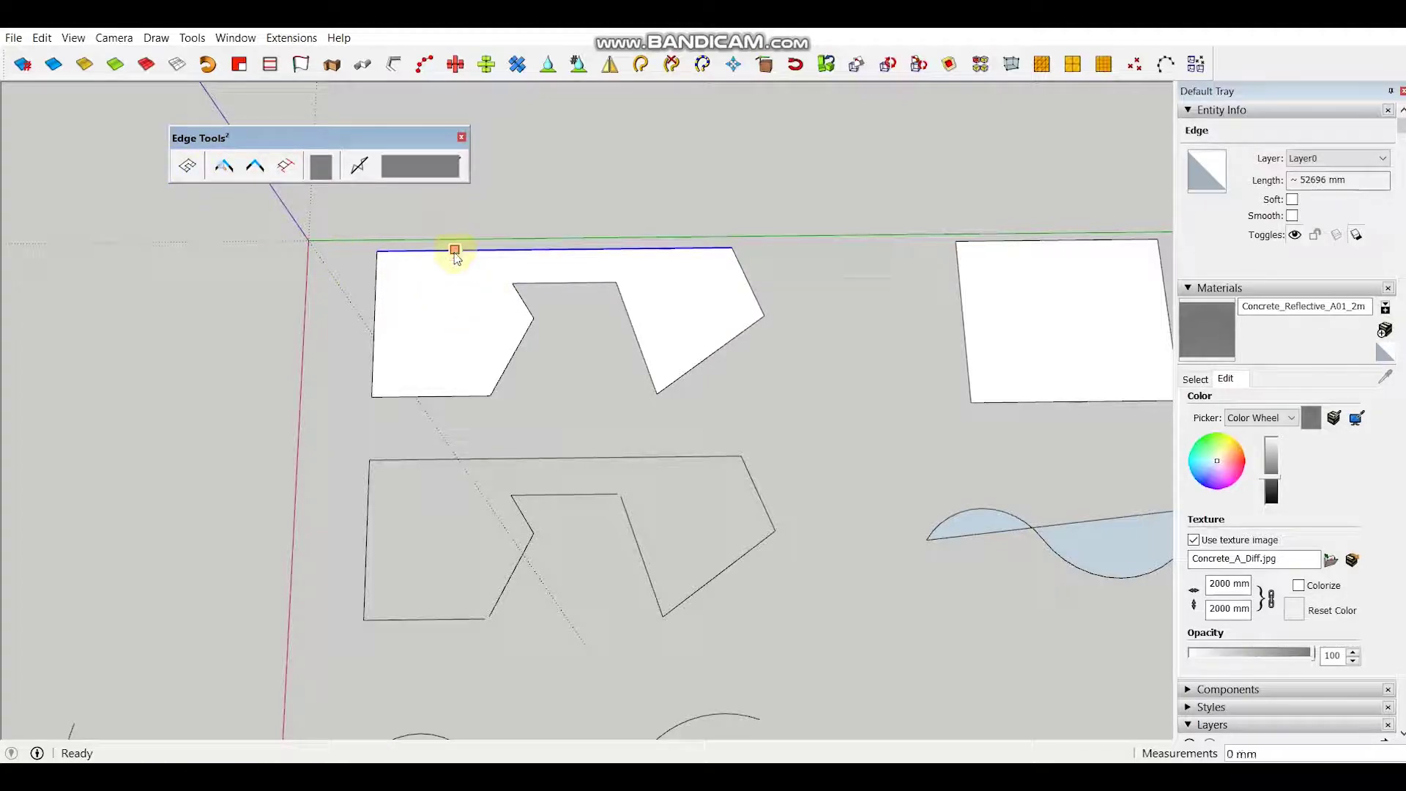
click(448, 297)
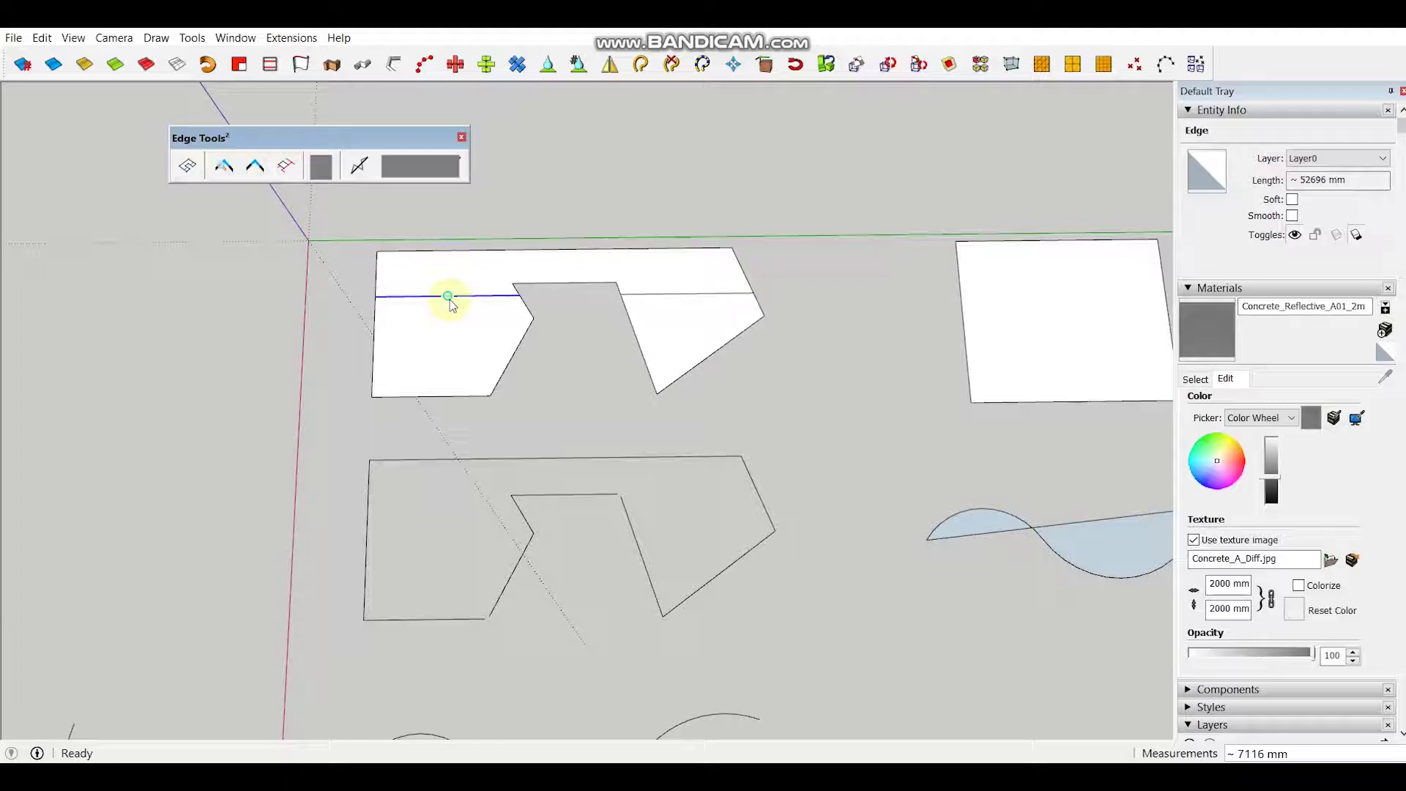
key(space)
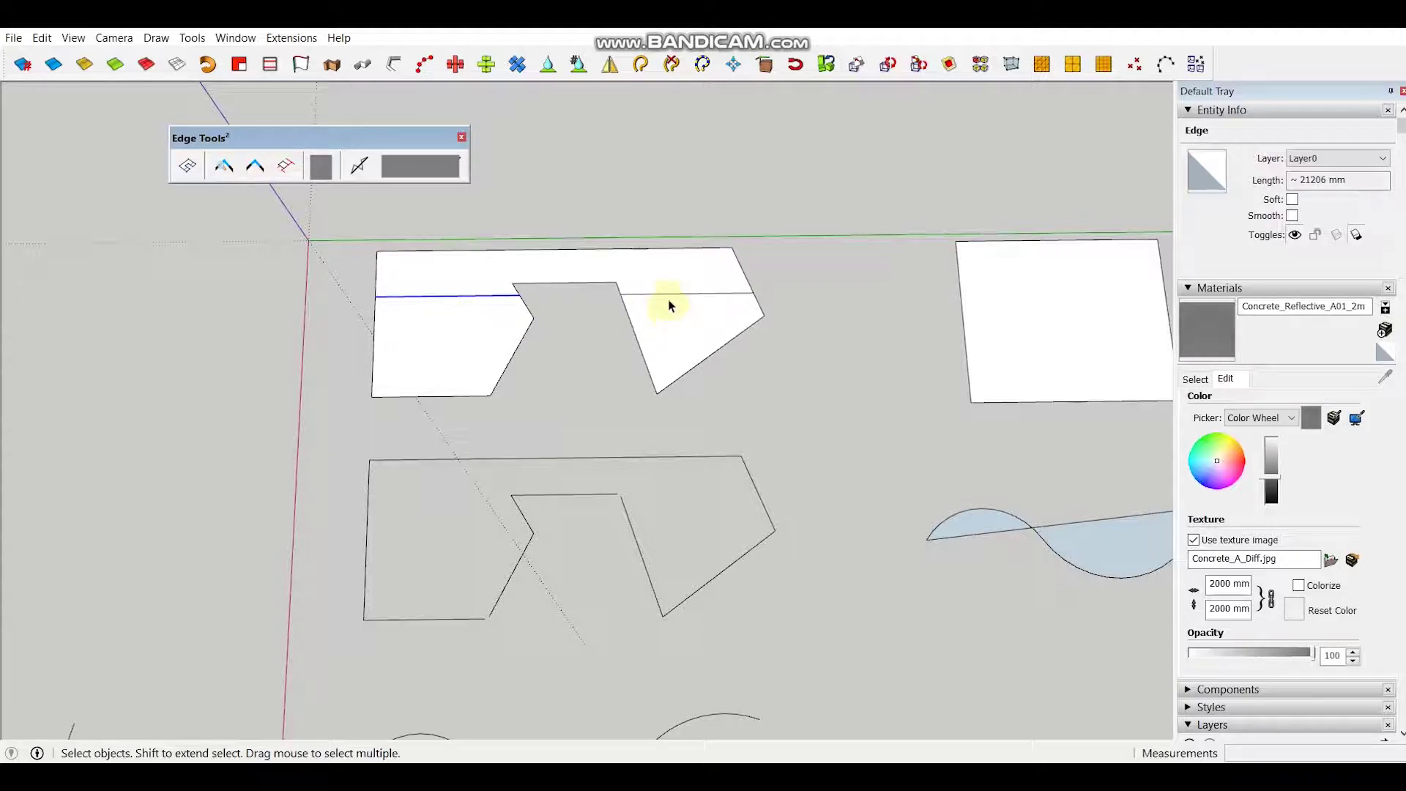
click(501, 250)
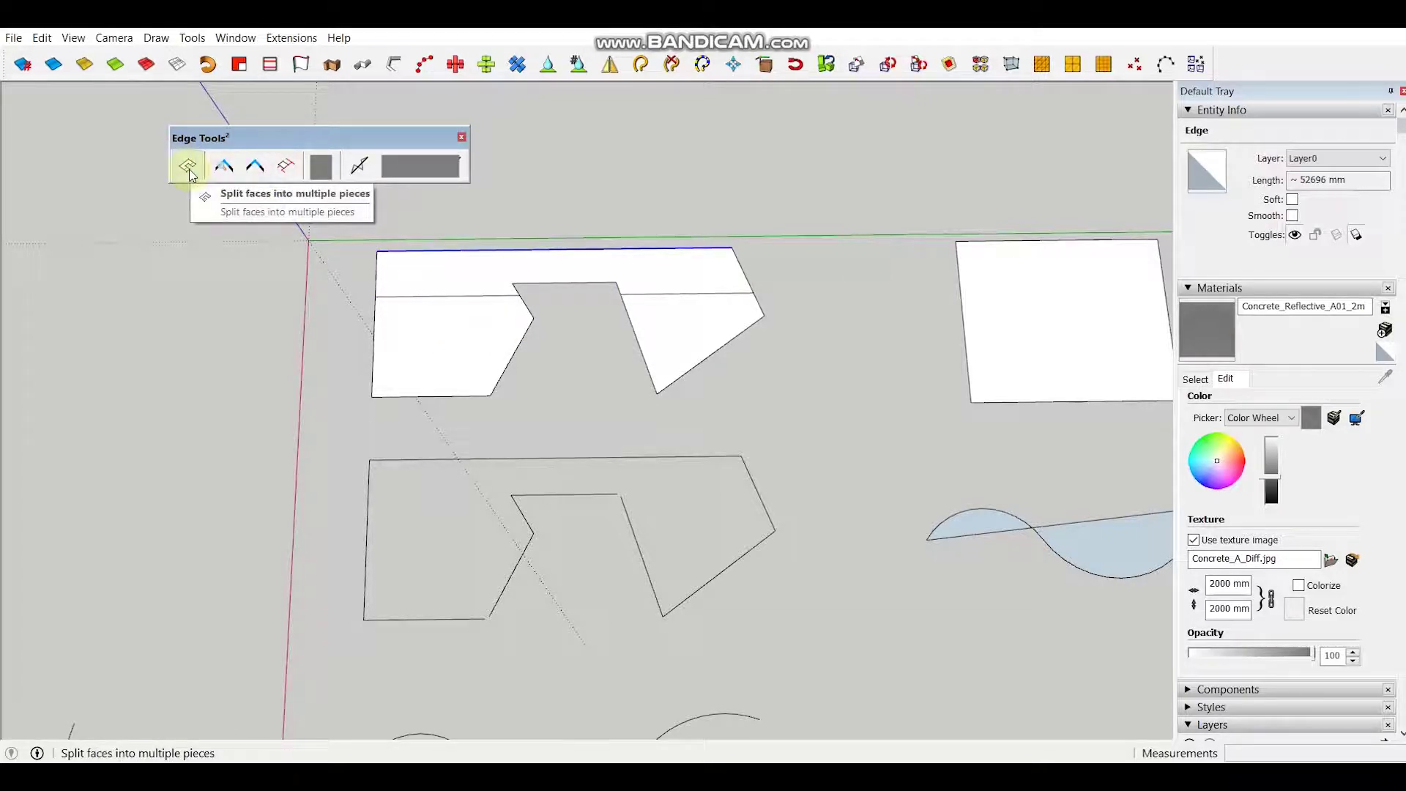
key(ctrl+z)
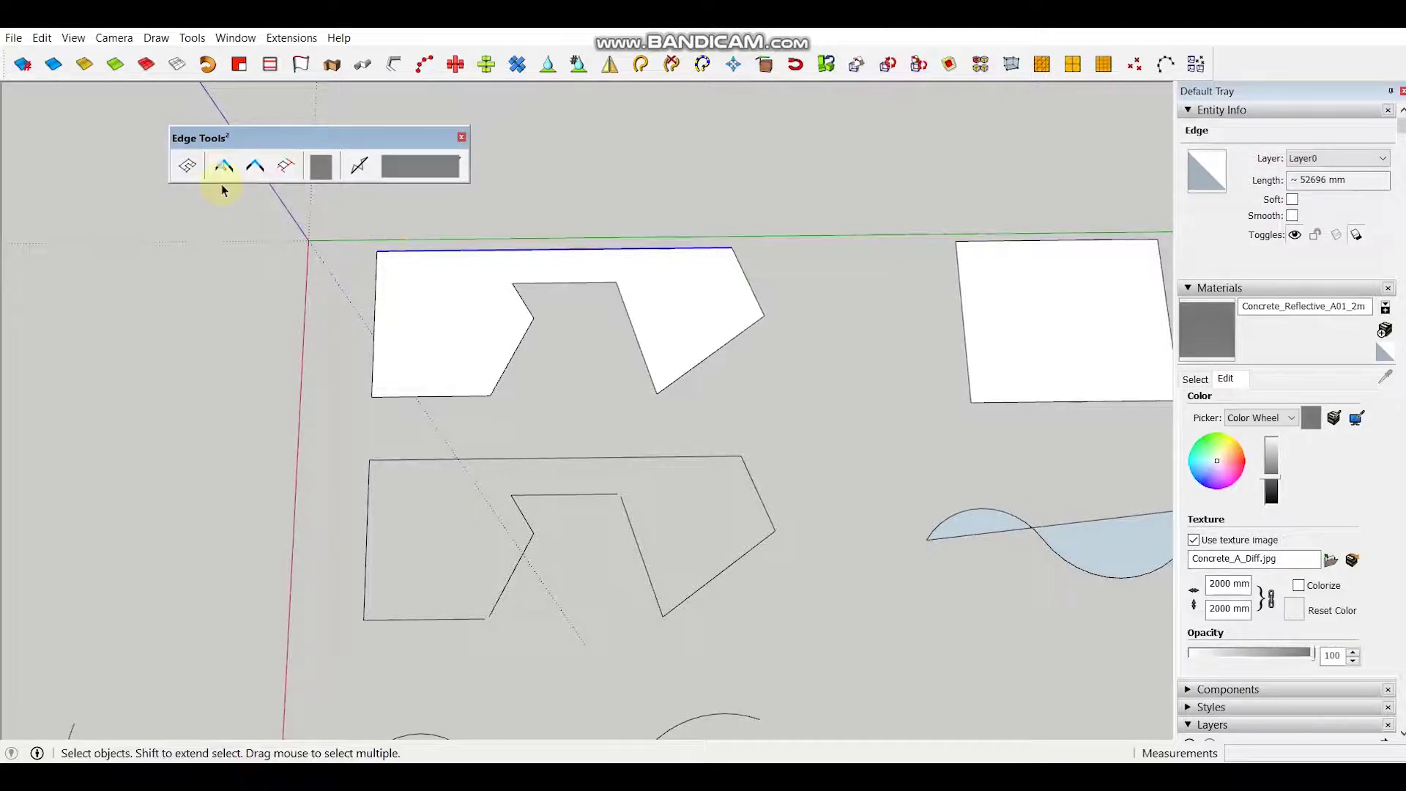
Step: Copy the top edge 3000 mm down and array it into five copies (x5)
click(188, 168)
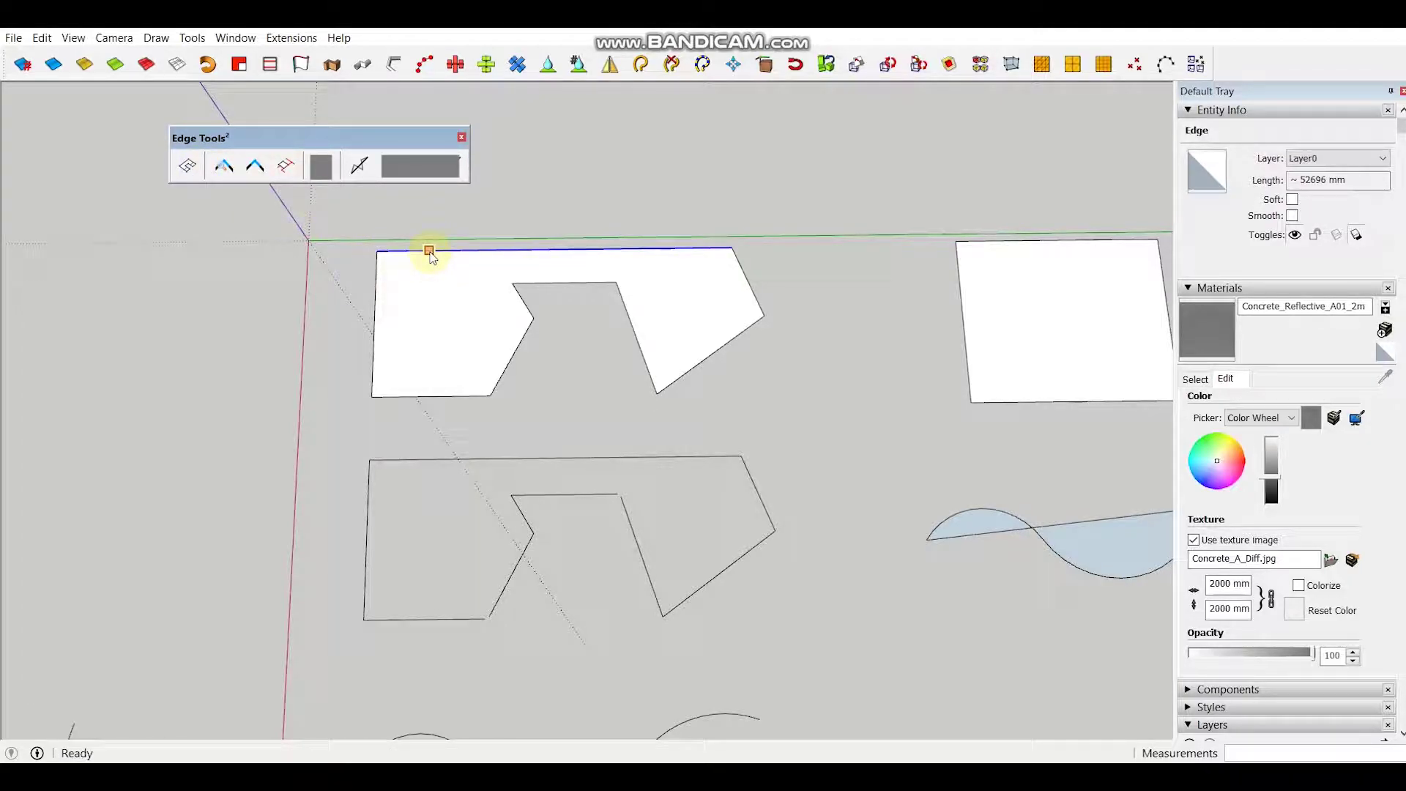
click(428, 250)
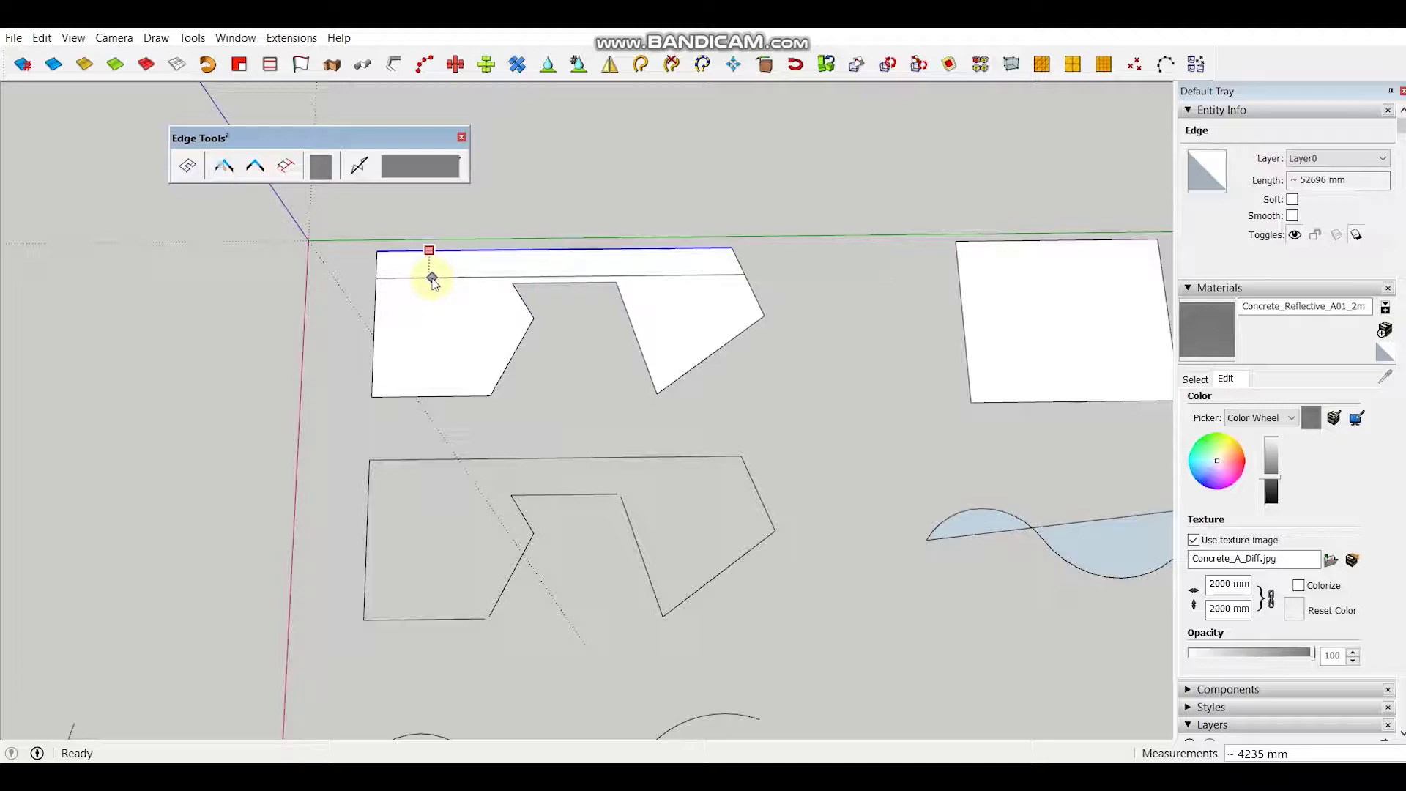
text(3000)
key(Return)
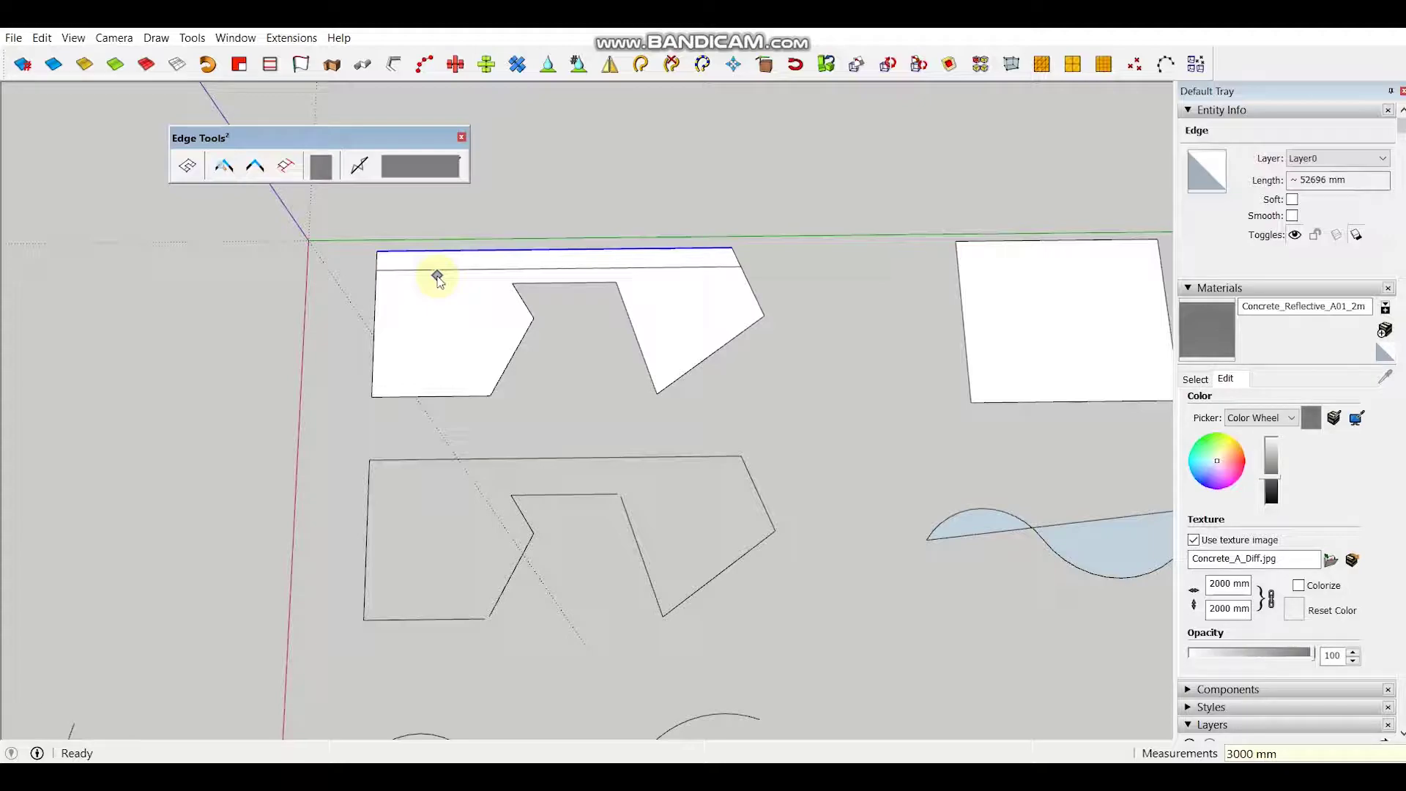
text(x5)
key(Return)
Step: Undo the parallel copies and draw a vertical line from the notch's left corner to the top edge
click(521, 350)
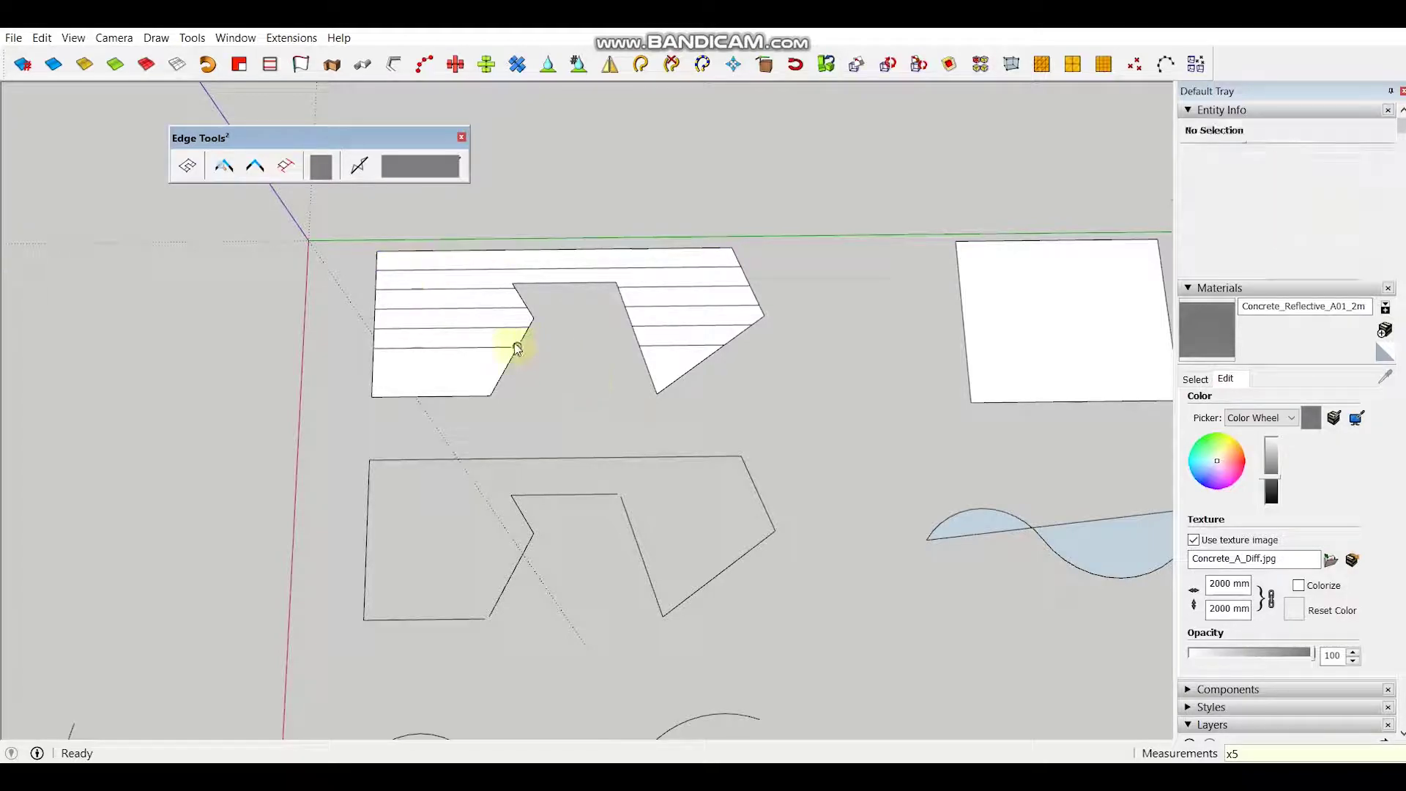
click(523, 285)
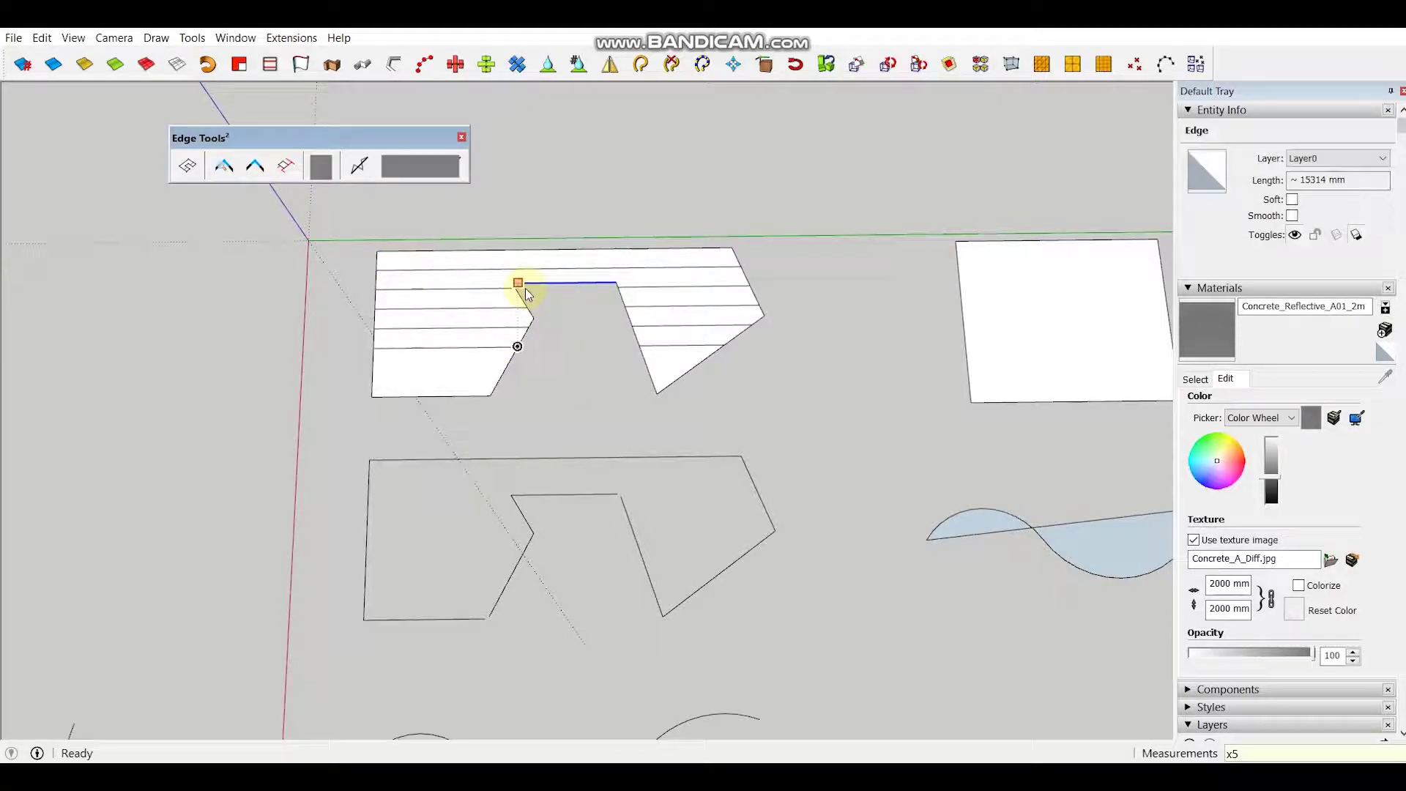
key(ctrl+z)
key(l)
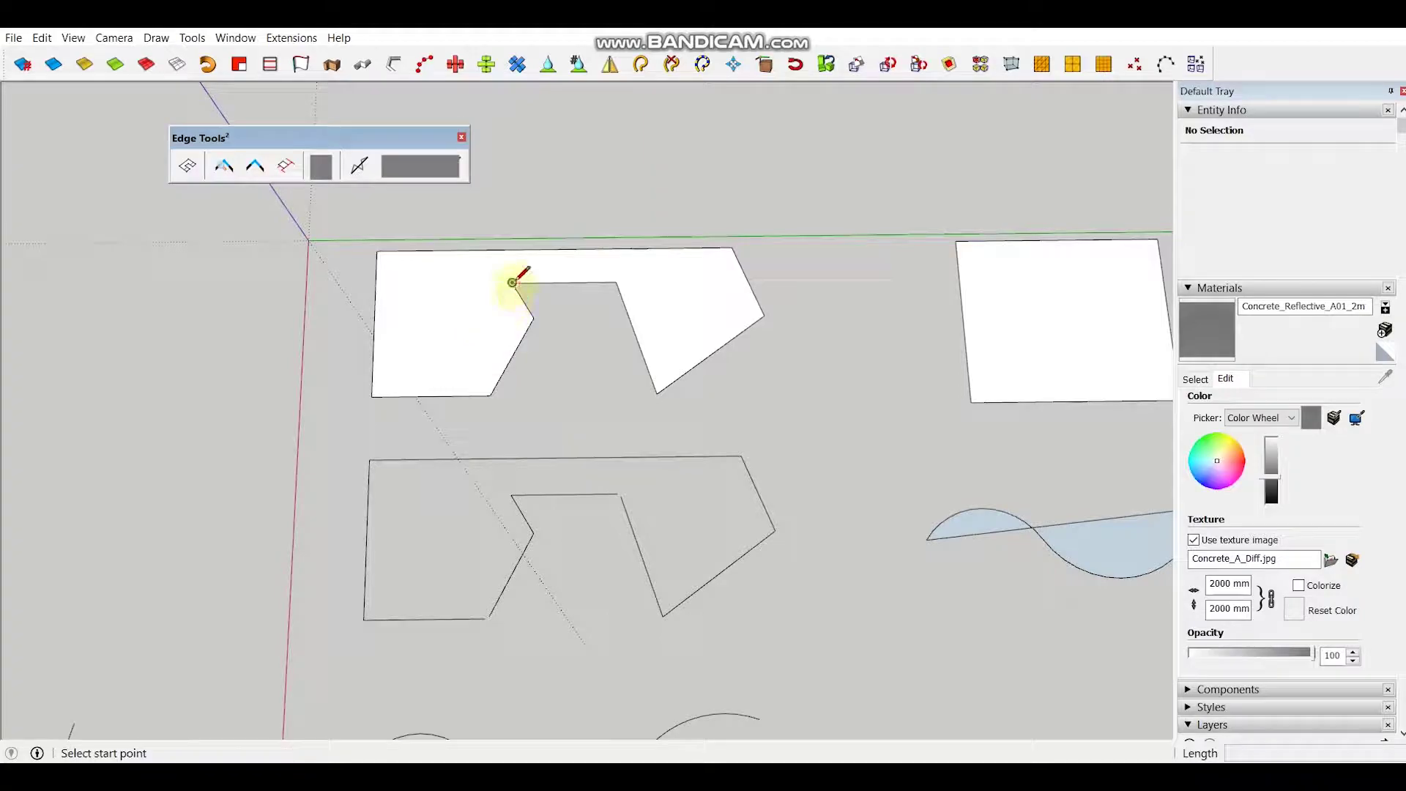
click(512, 282)
click(514, 249)
key(space)
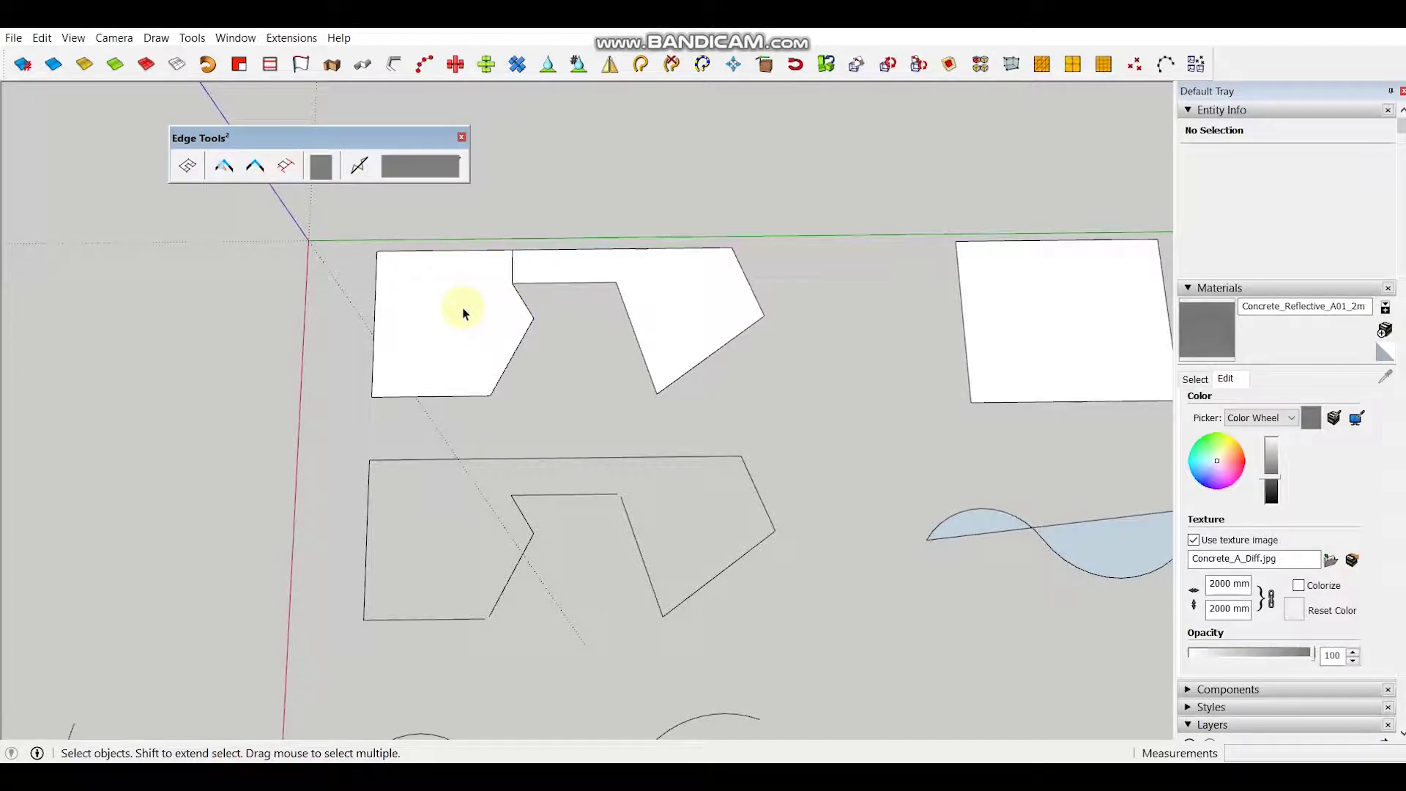
Step: Select the top edge of the left face piece
click(464, 310)
middle_drag(472, 333, 495, 342)
key(Escape)
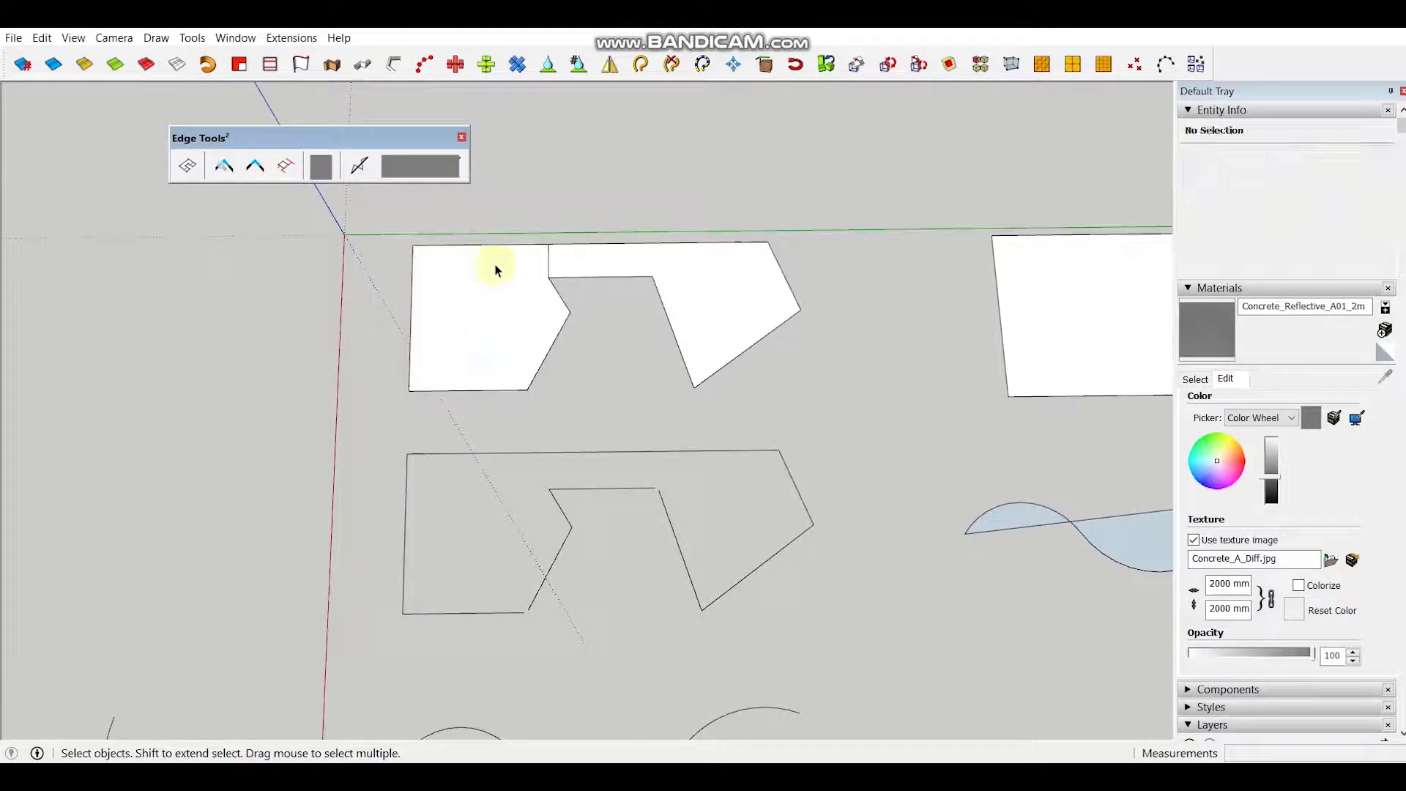
click(495, 246)
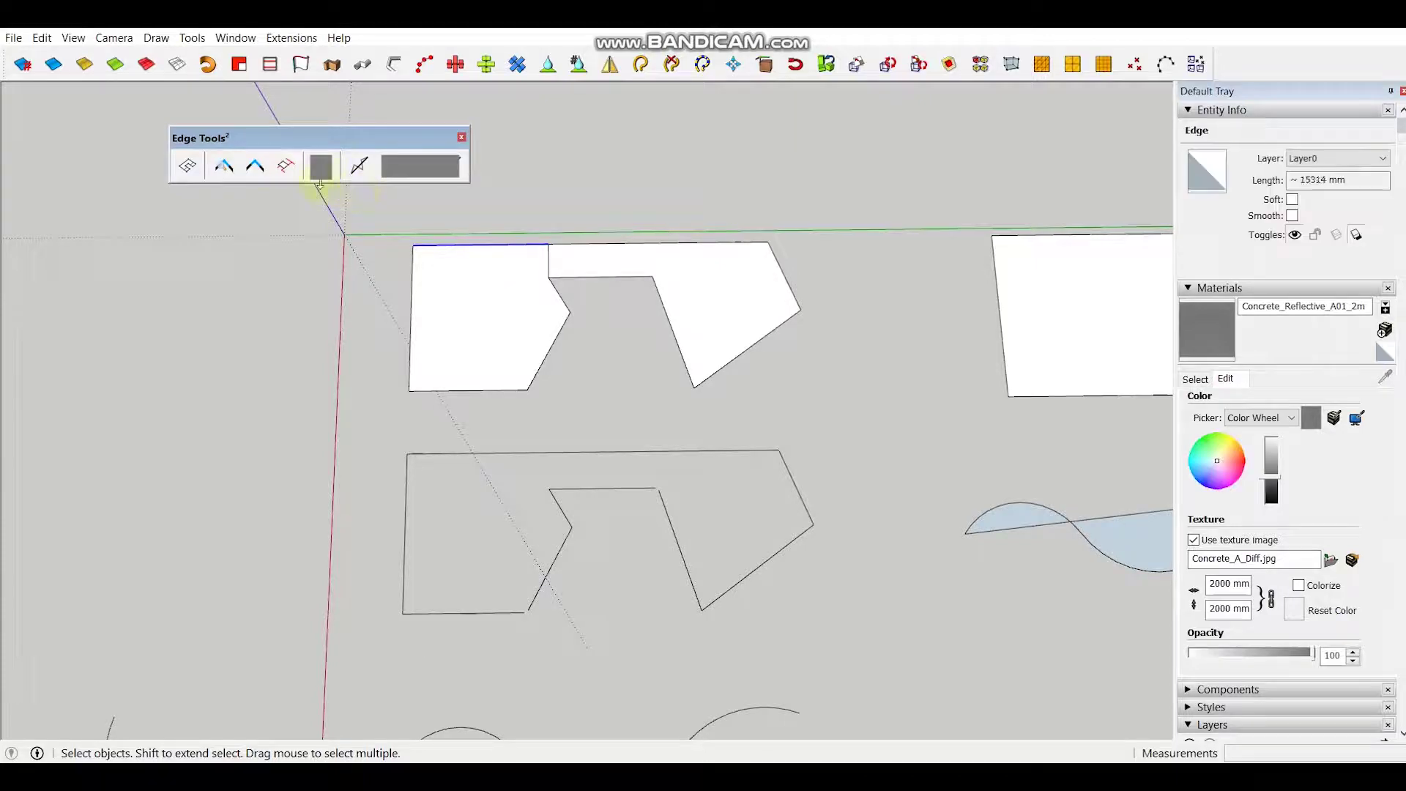
Step: Copy the left piece's top edge five times 3000 mm apart, then undo the copies and dividing edge
click(188, 166)
click(481, 246)
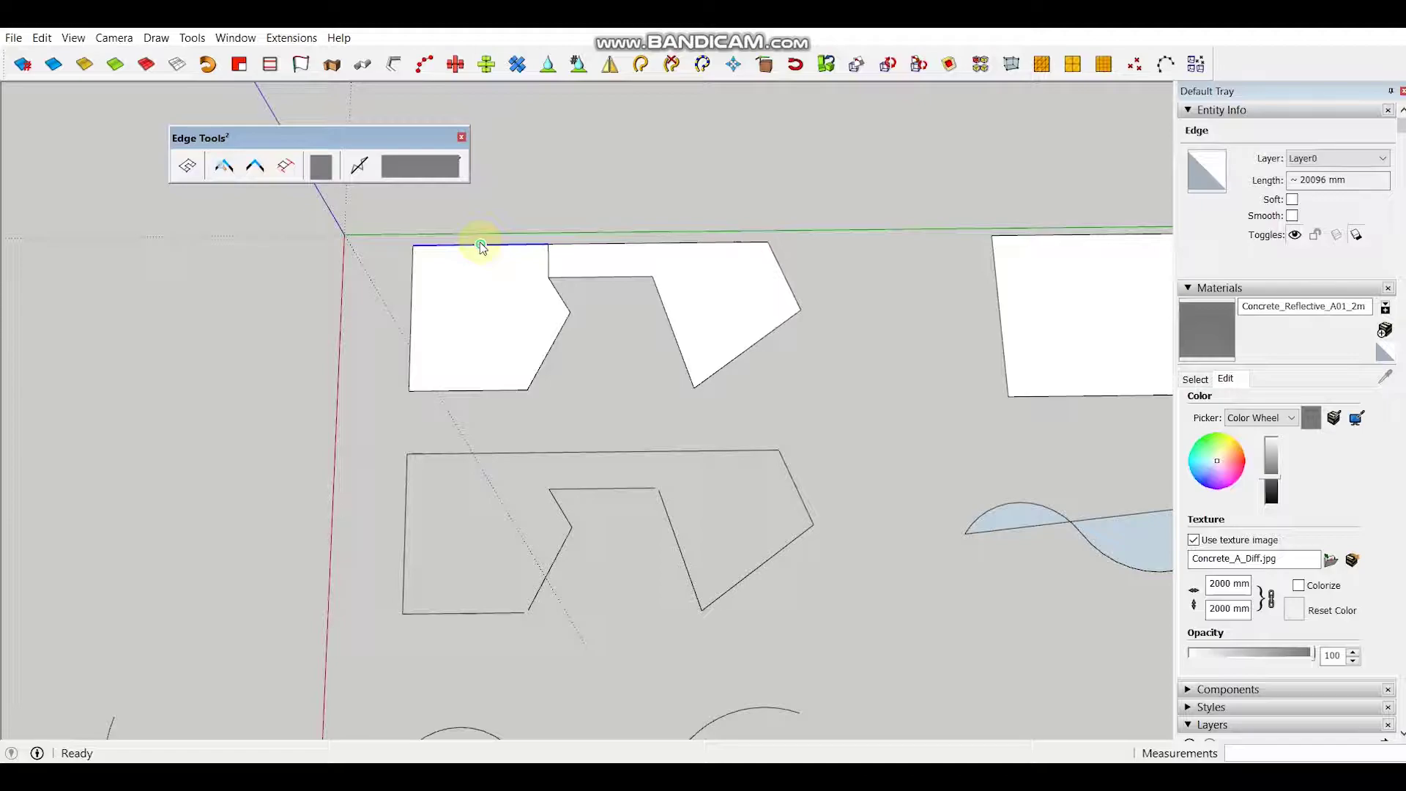
click(480, 245)
text(x)
text(000)
key(Return)
text(x)
key(Return)
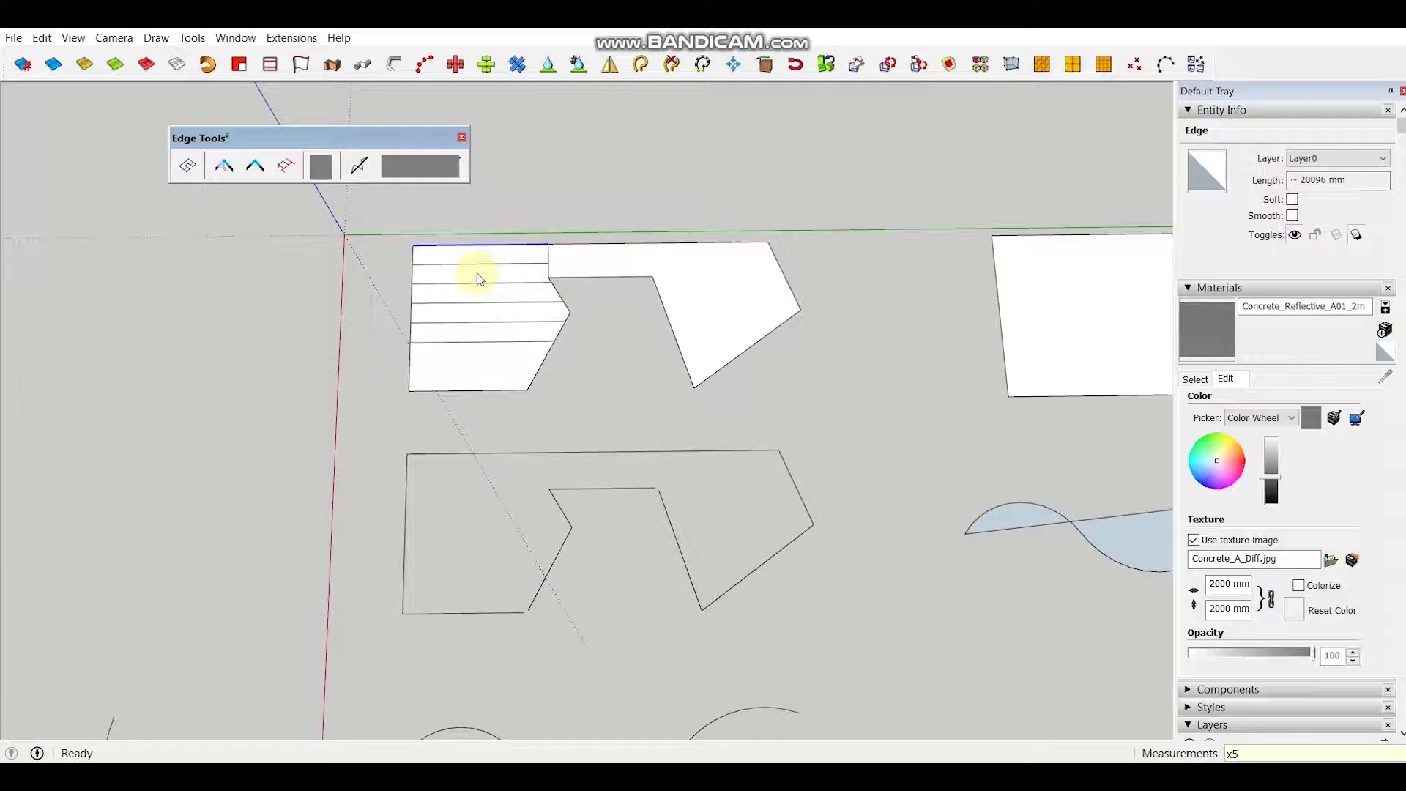
key(space)
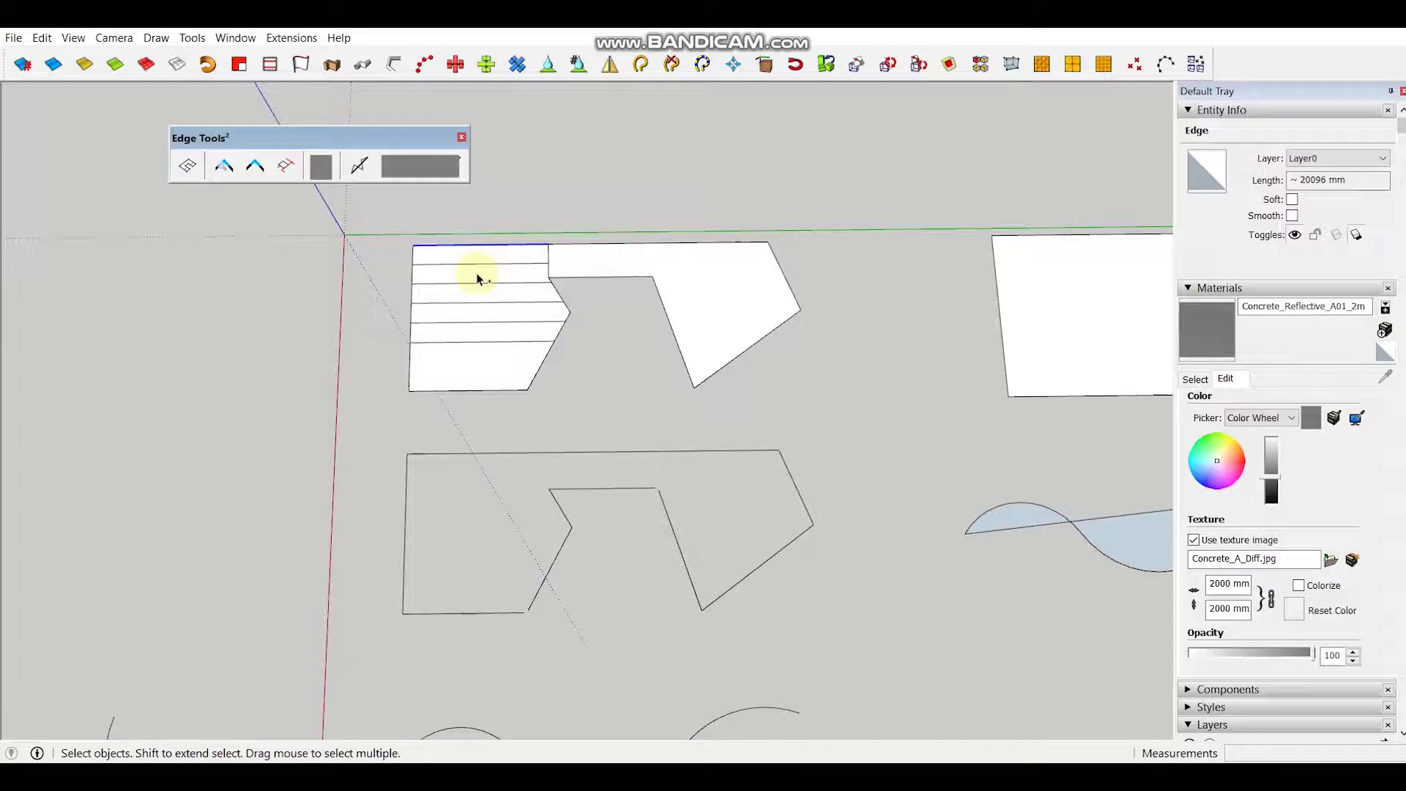
key(ctrl+z)
key(ctrl+z)
Step: Pan, zoom out and orbit until all test shapes, wavy curves and lines are visible
shift+middle_drag(522, 498, 502, 417)
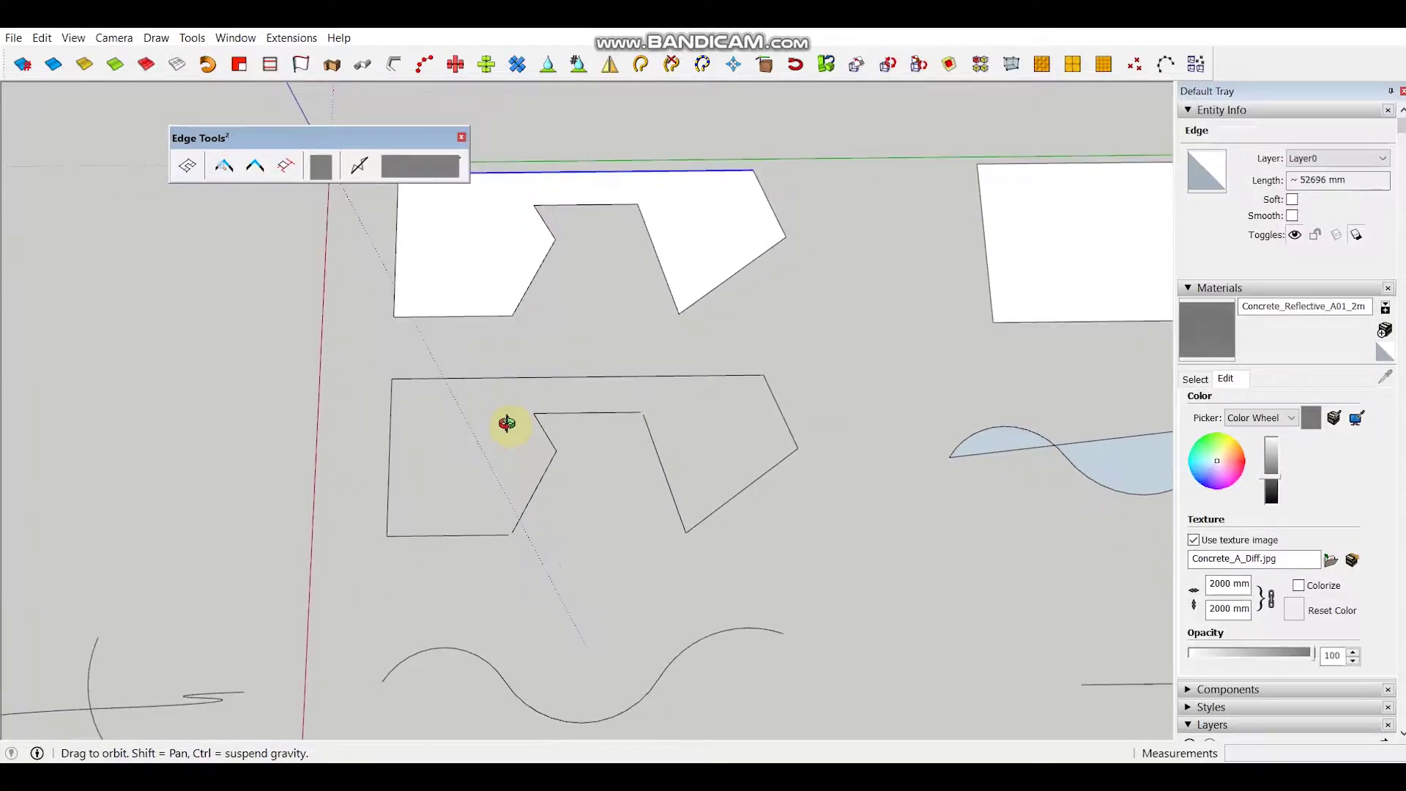
click(468, 334)
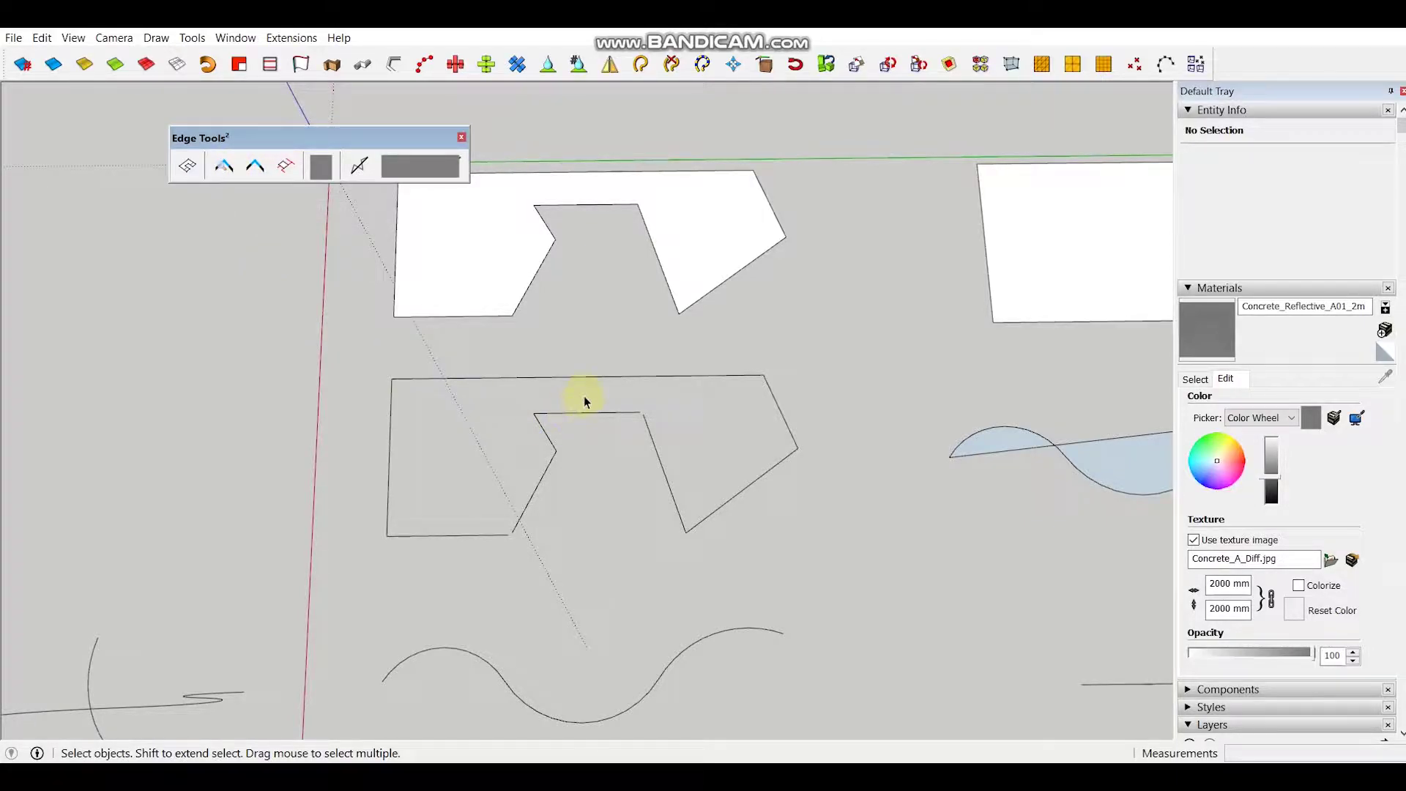
scroll(582, 396, down, 3)
scroll(578, 392, down, 2)
mouse_move(534, 393)
middle_down()
mouse_move(612, 395)
mouse_move(604, 404)
middle_up()
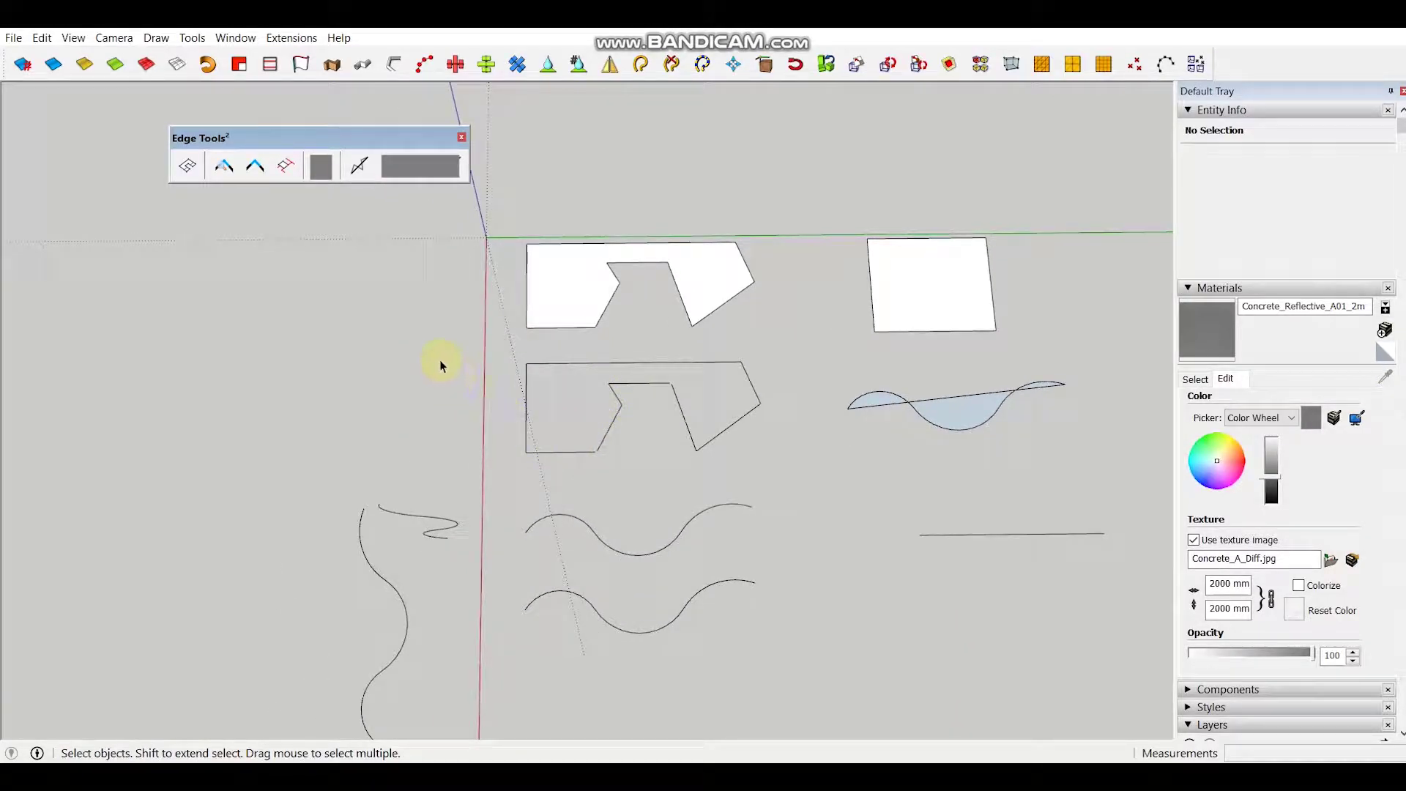
Step: Inspect open edge ends with Edge Tools, then window-select the wavy curves, arc and straight line (157 edges)
click(224, 167)
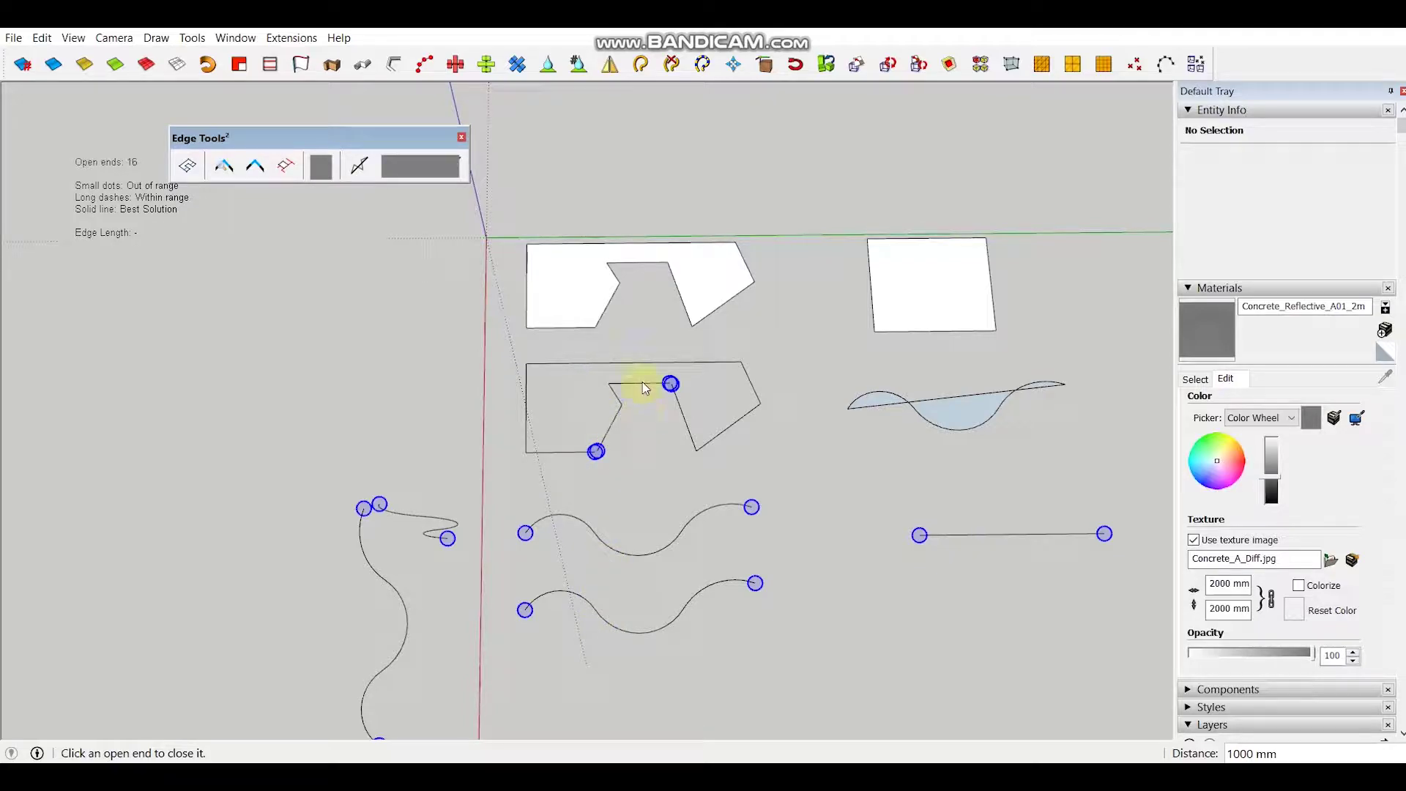
key(space)
middle_drag(591, 444, 574, 398)
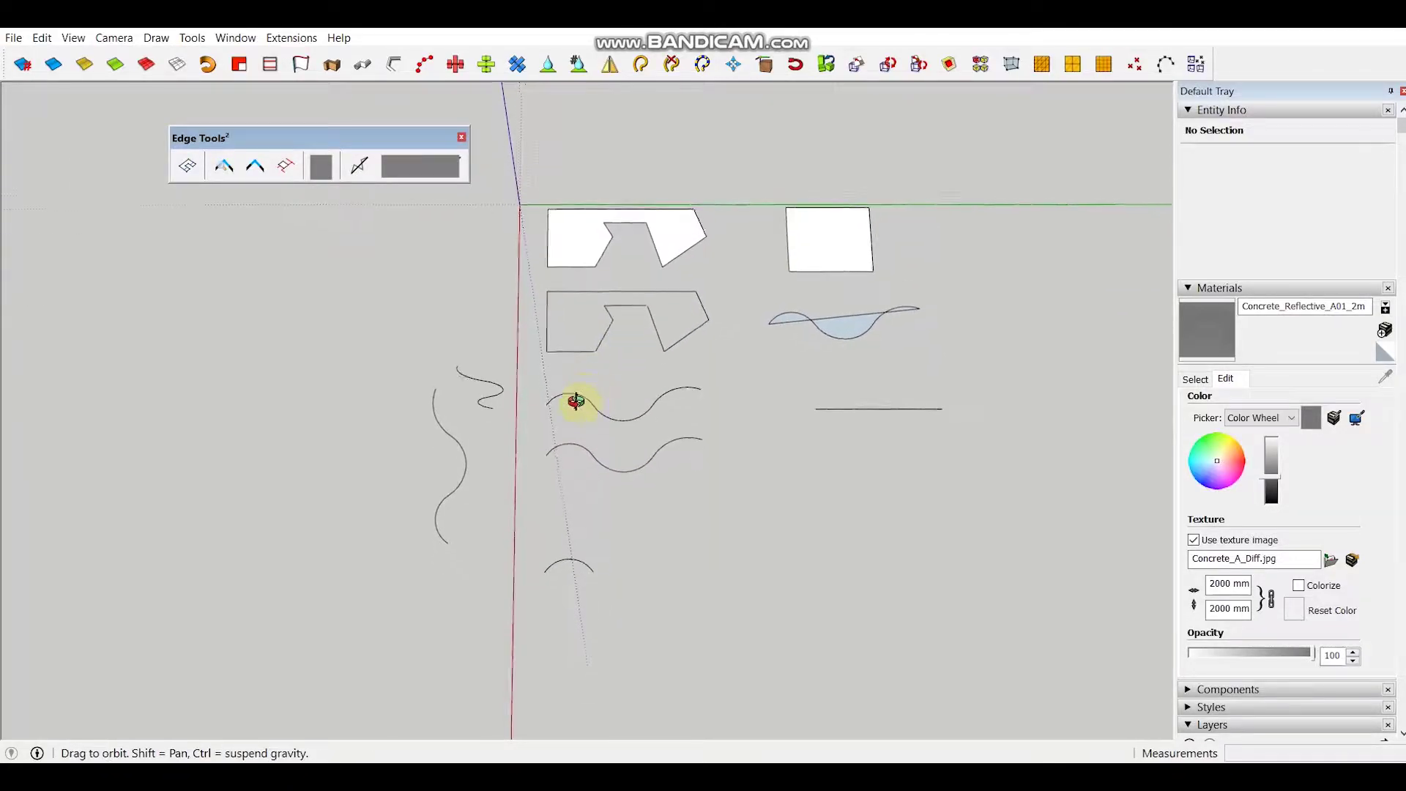
scroll(561, 417, down, 2)
drag(375, 356, 809, 504)
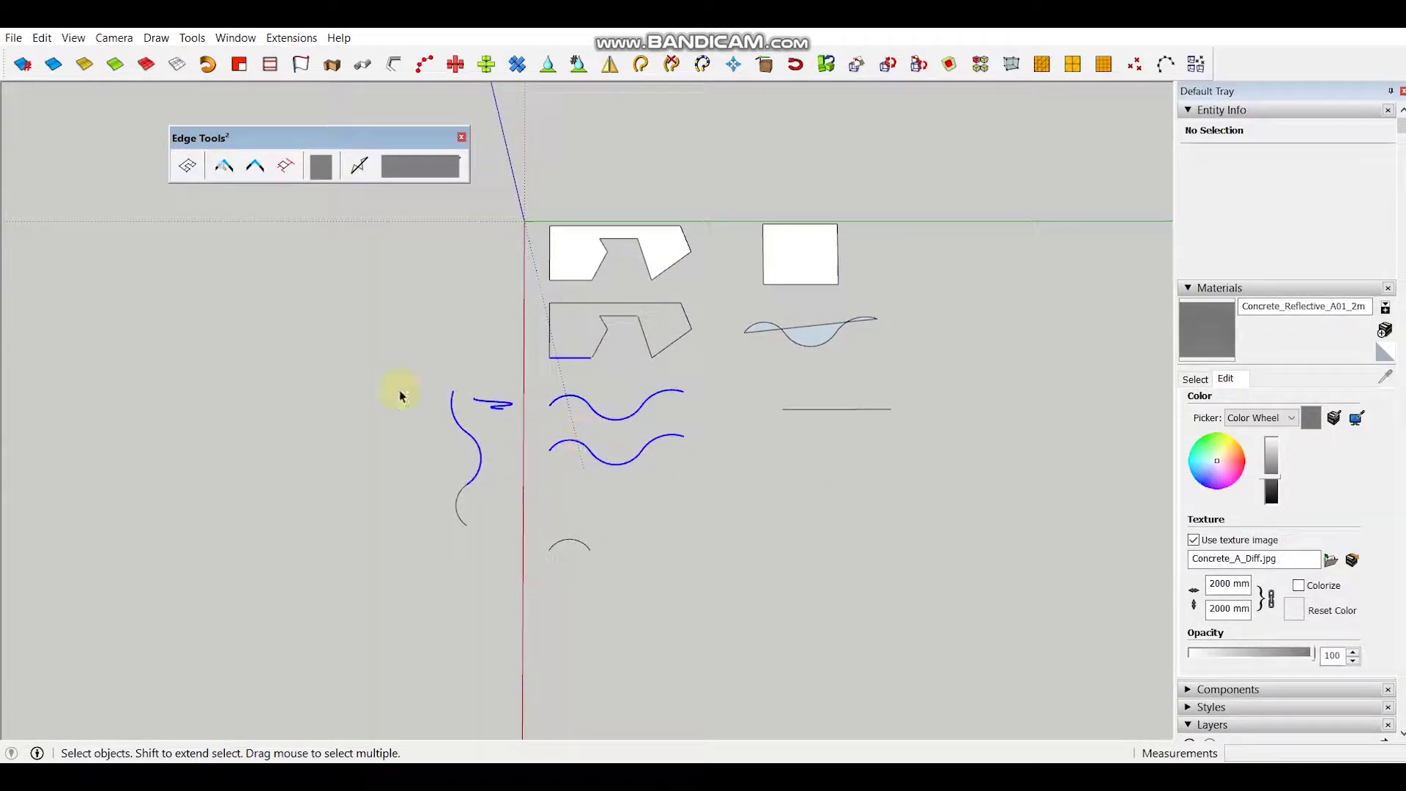
drag(394, 393, 1049, 595)
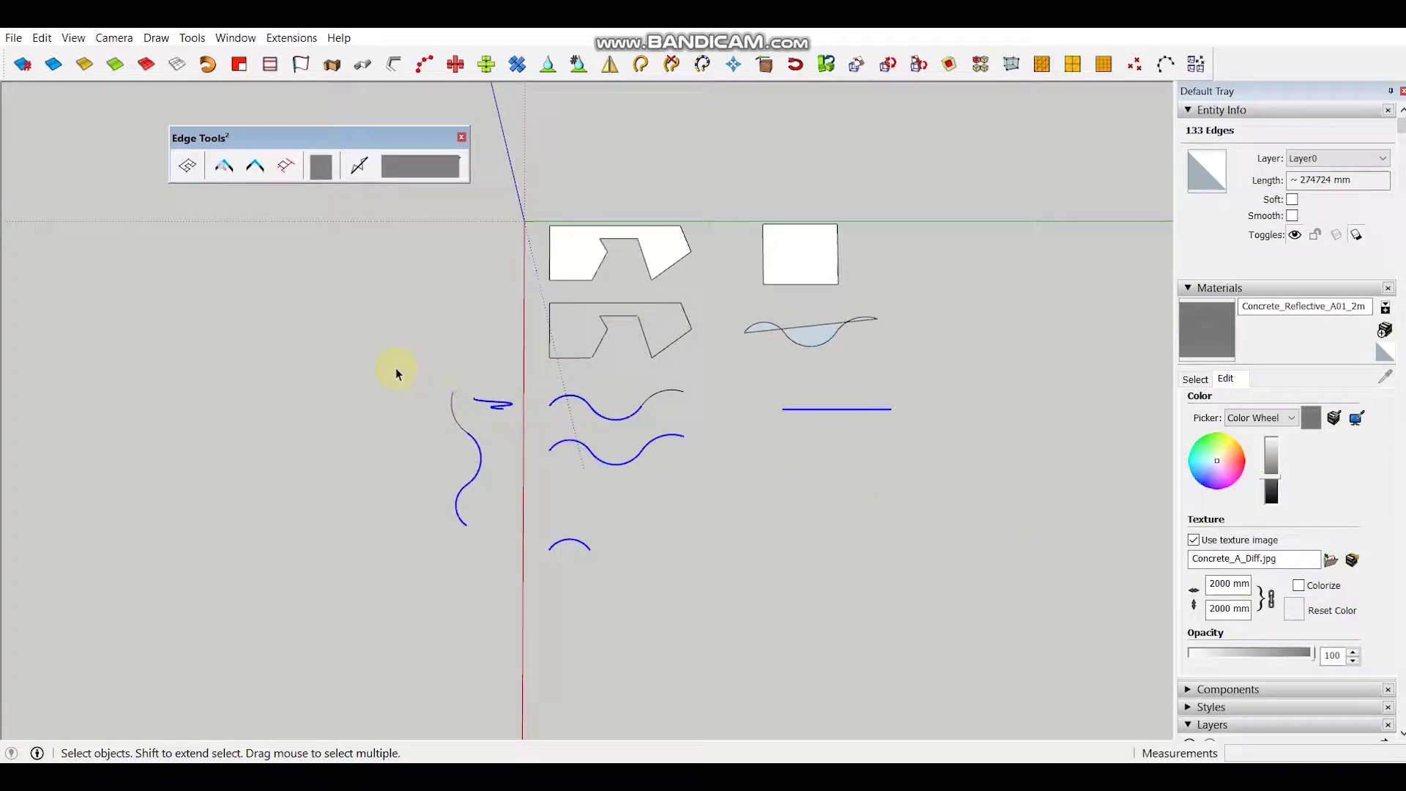
drag(399, 370, 1013, 650)
Step: Hide the selected stray curves, arc and line from the context menu, then zoom in
right_click(622, 421)
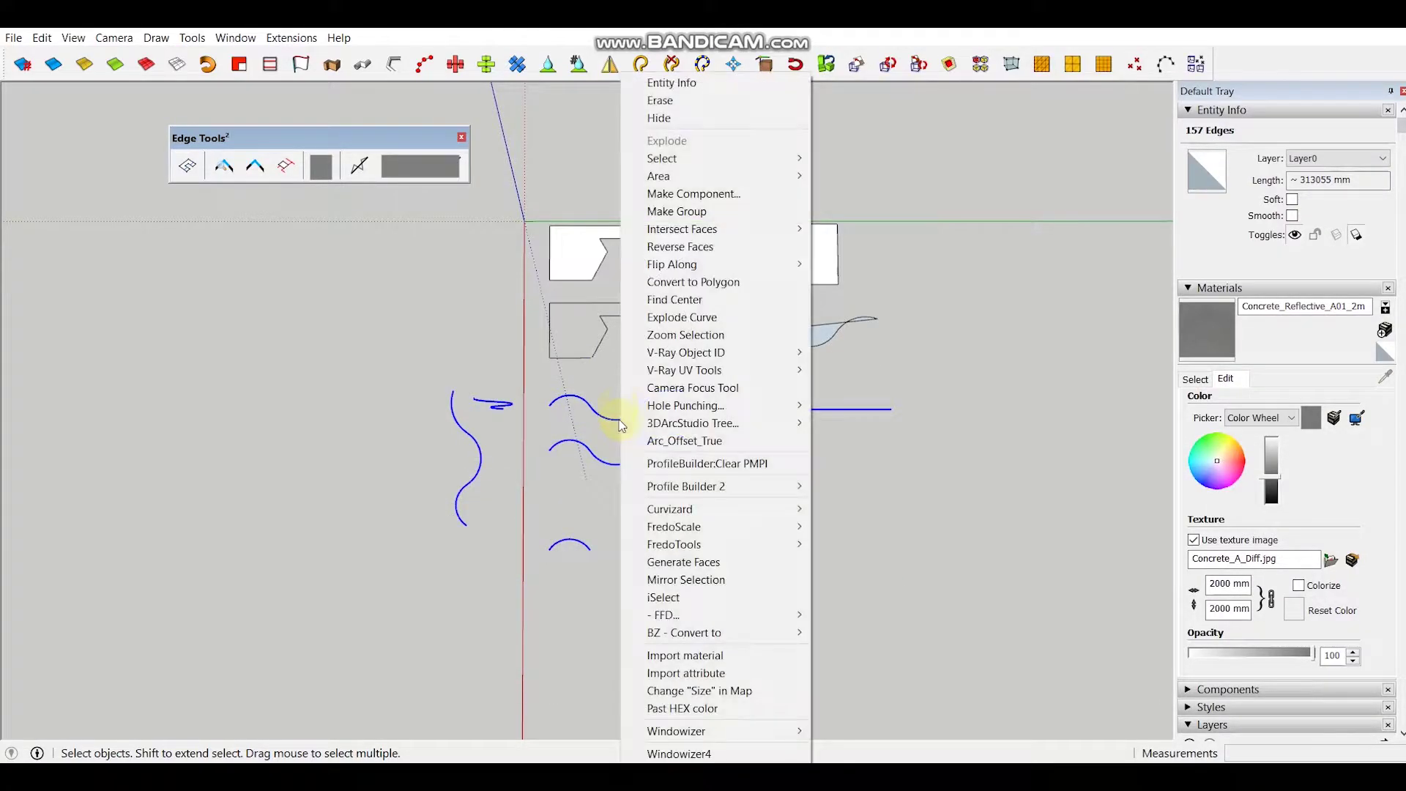
click(667, 118)
scroll(601, 337, up, 2)
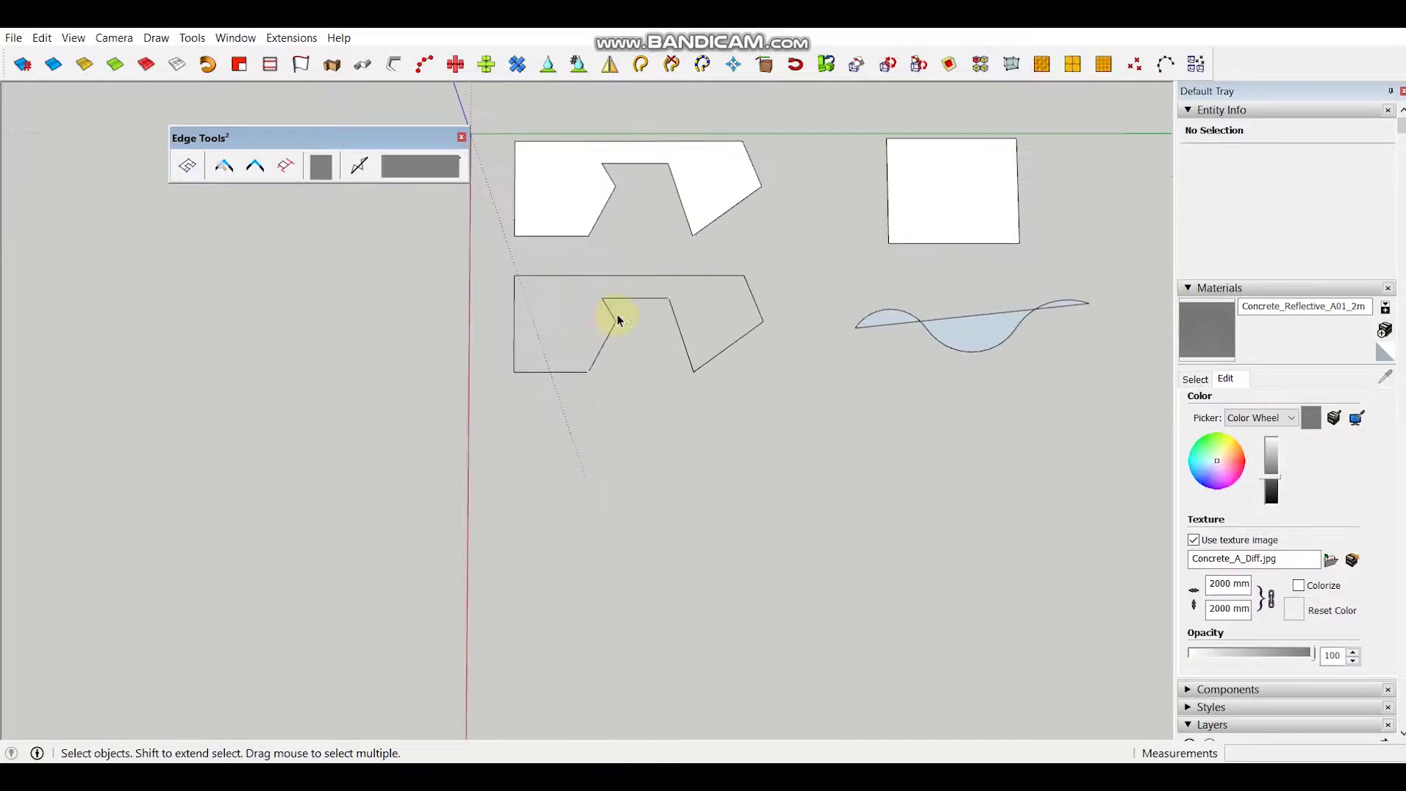
scroll(585, 348, up, 2)
scroll(553, 388, up, 2)
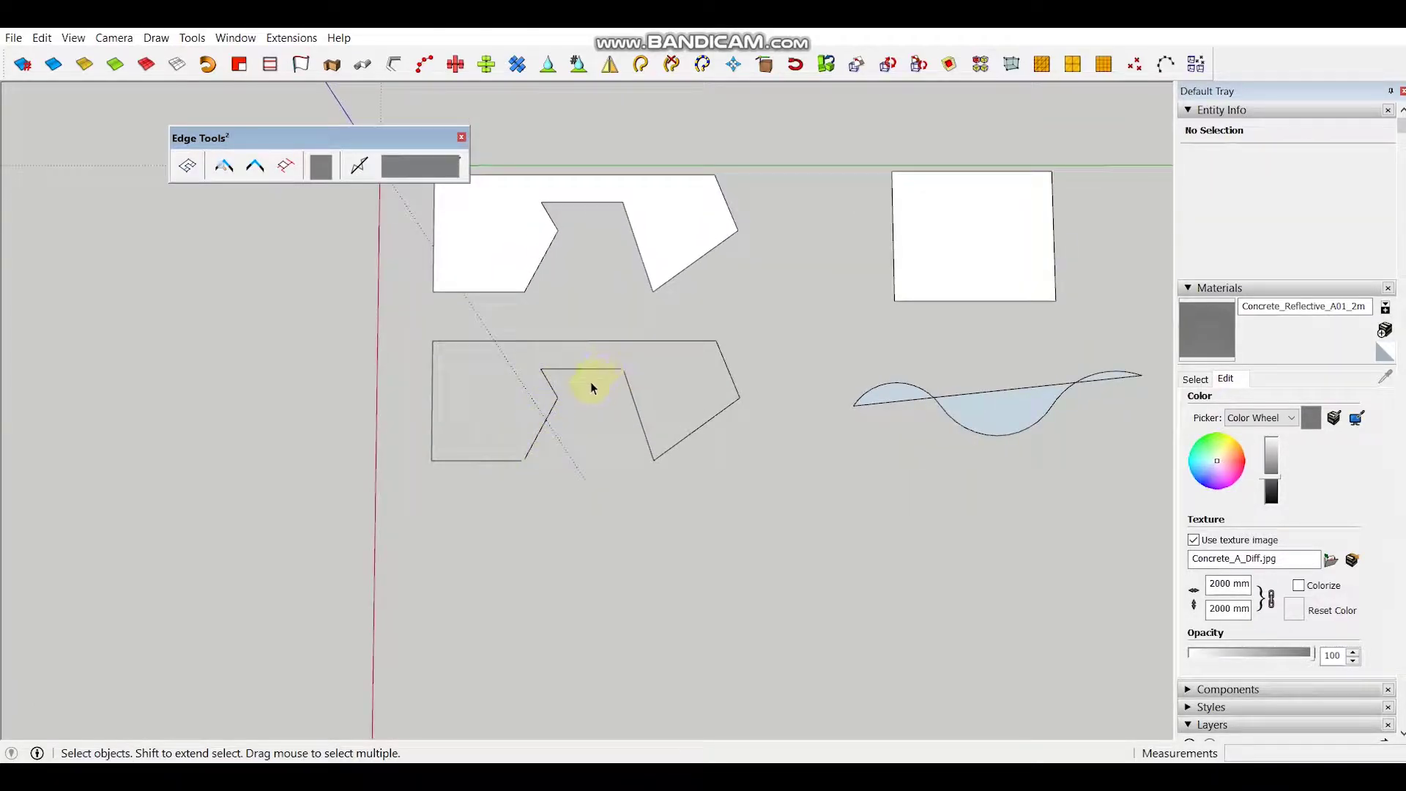
Step: Close all edge gaps with Edge Tools at 1000 mm tolerance
click(223, 167)
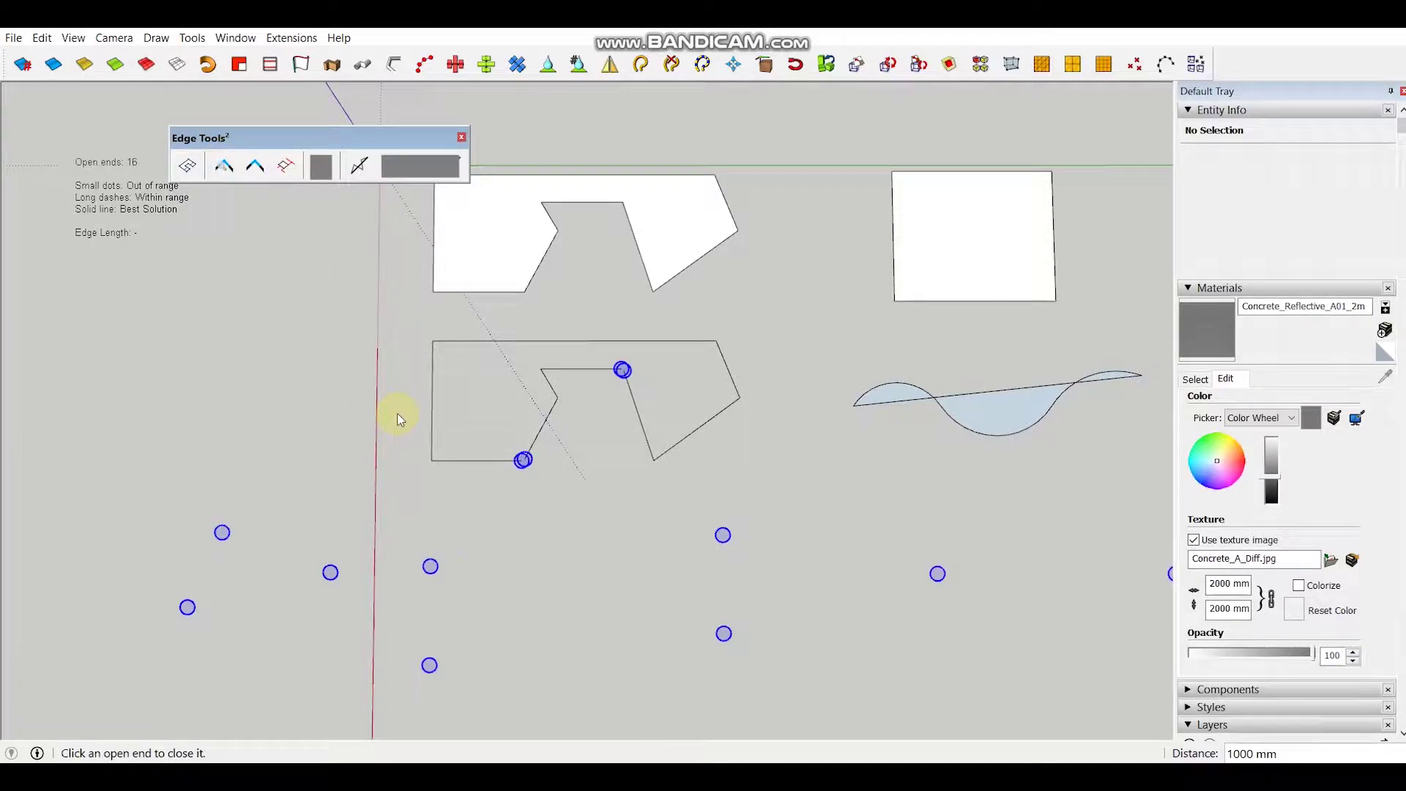
click(264, 171)
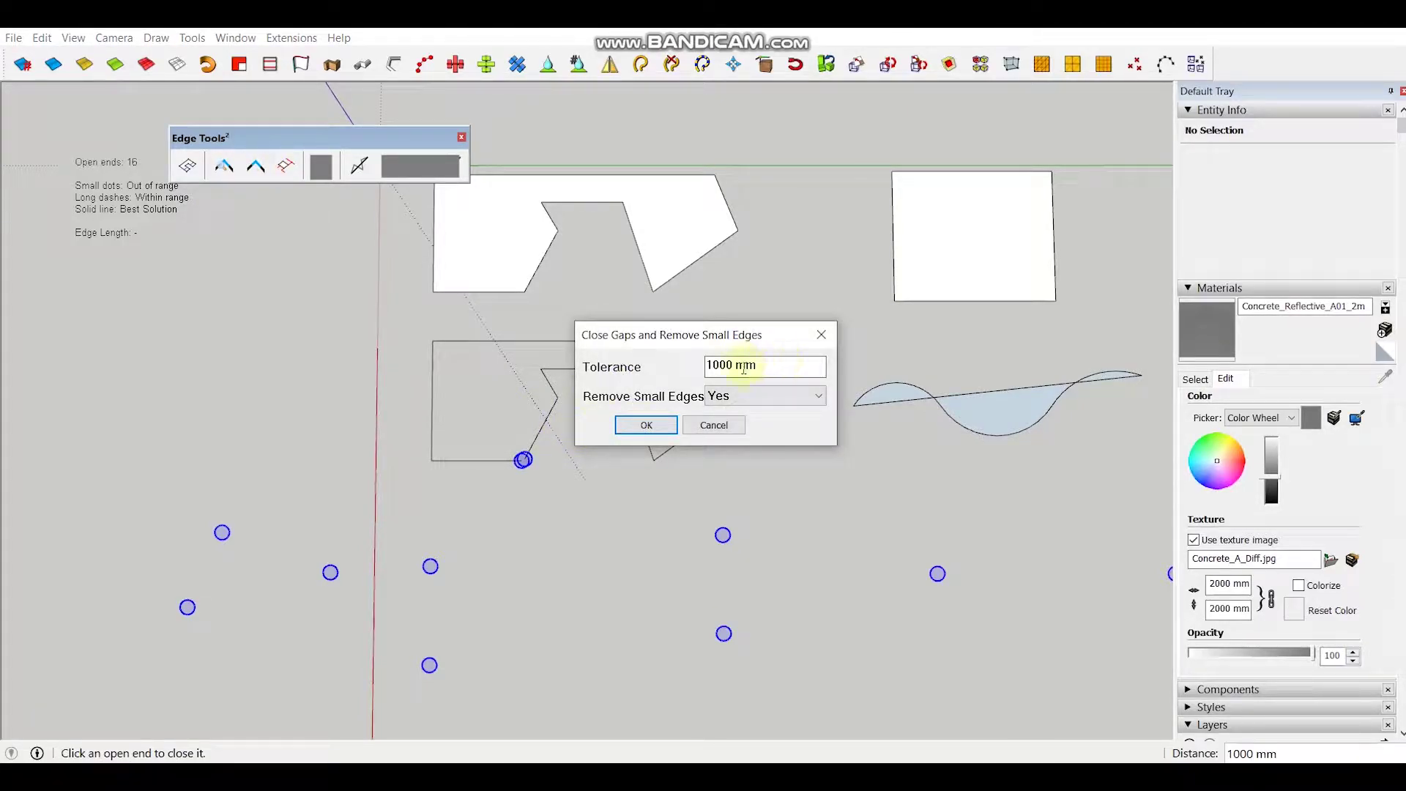
click(640, 428)
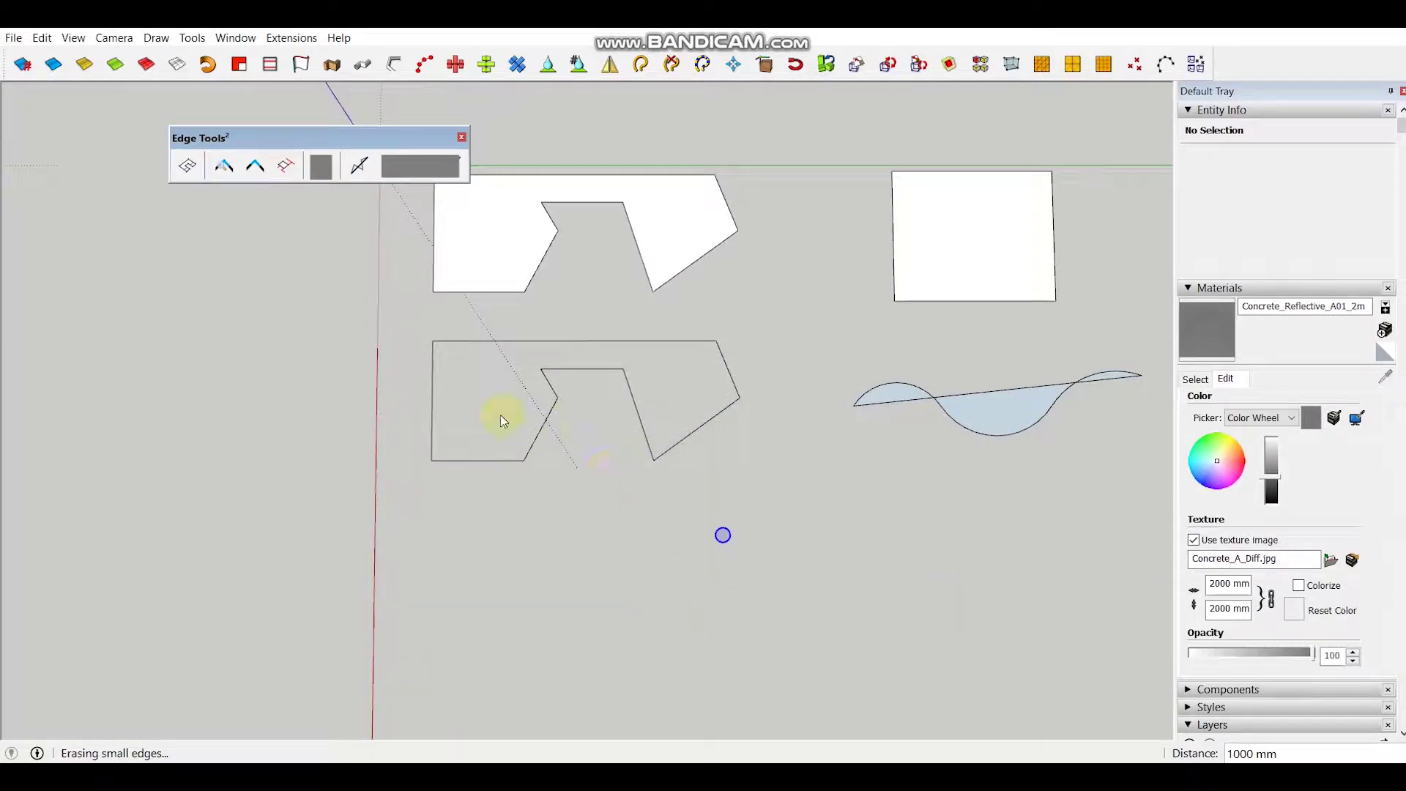
scroll(591, 483, up, 2)
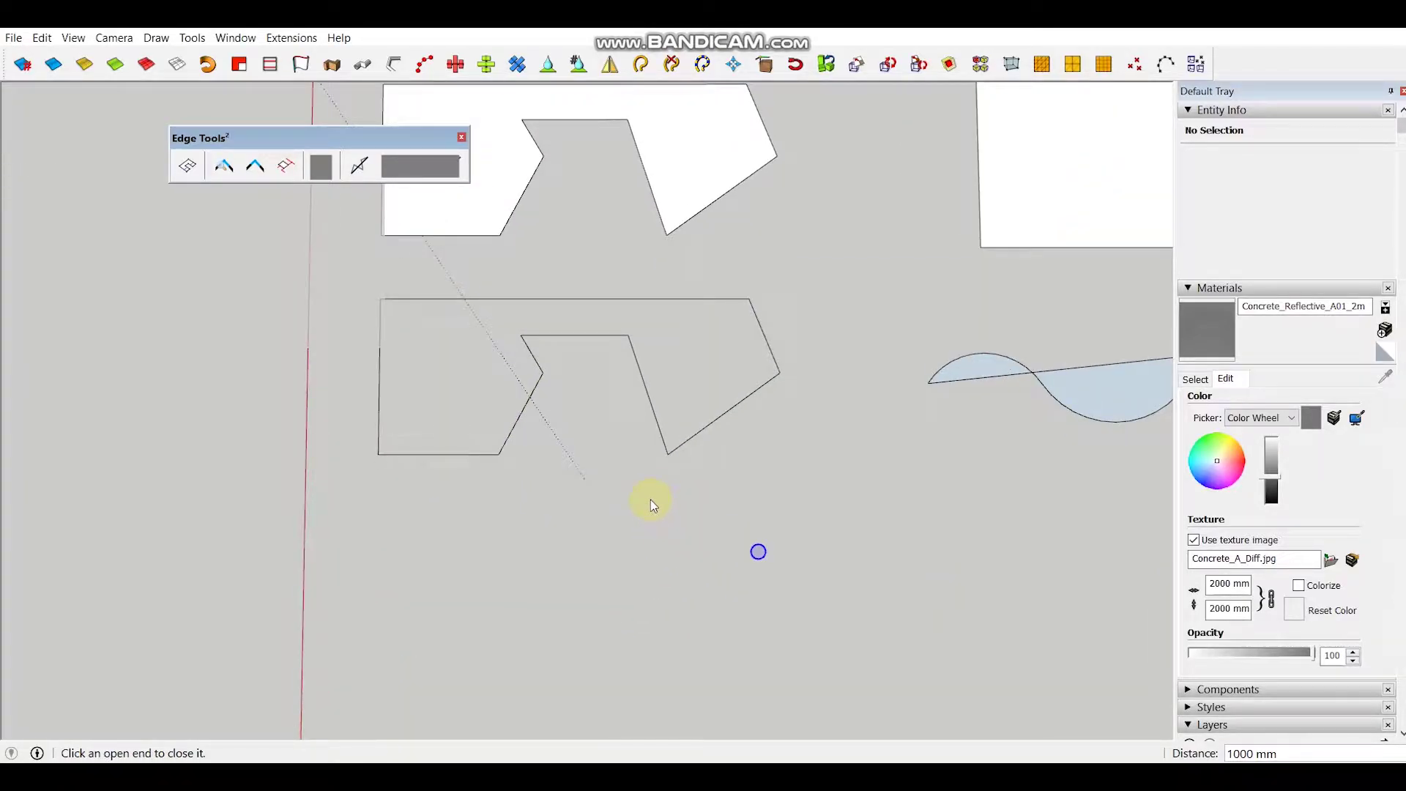
scroll(640, 486, down, 2)
mouse_move(794, 408)
shift+middle_down()
mouse_move(599, 431)
mouse_move(763, 405)
shift+middle_up()
scroll(495, 486, up, 2)
scroll(542, 484, up, 1)
shift+middle_drag(542, 484, 582, 480)
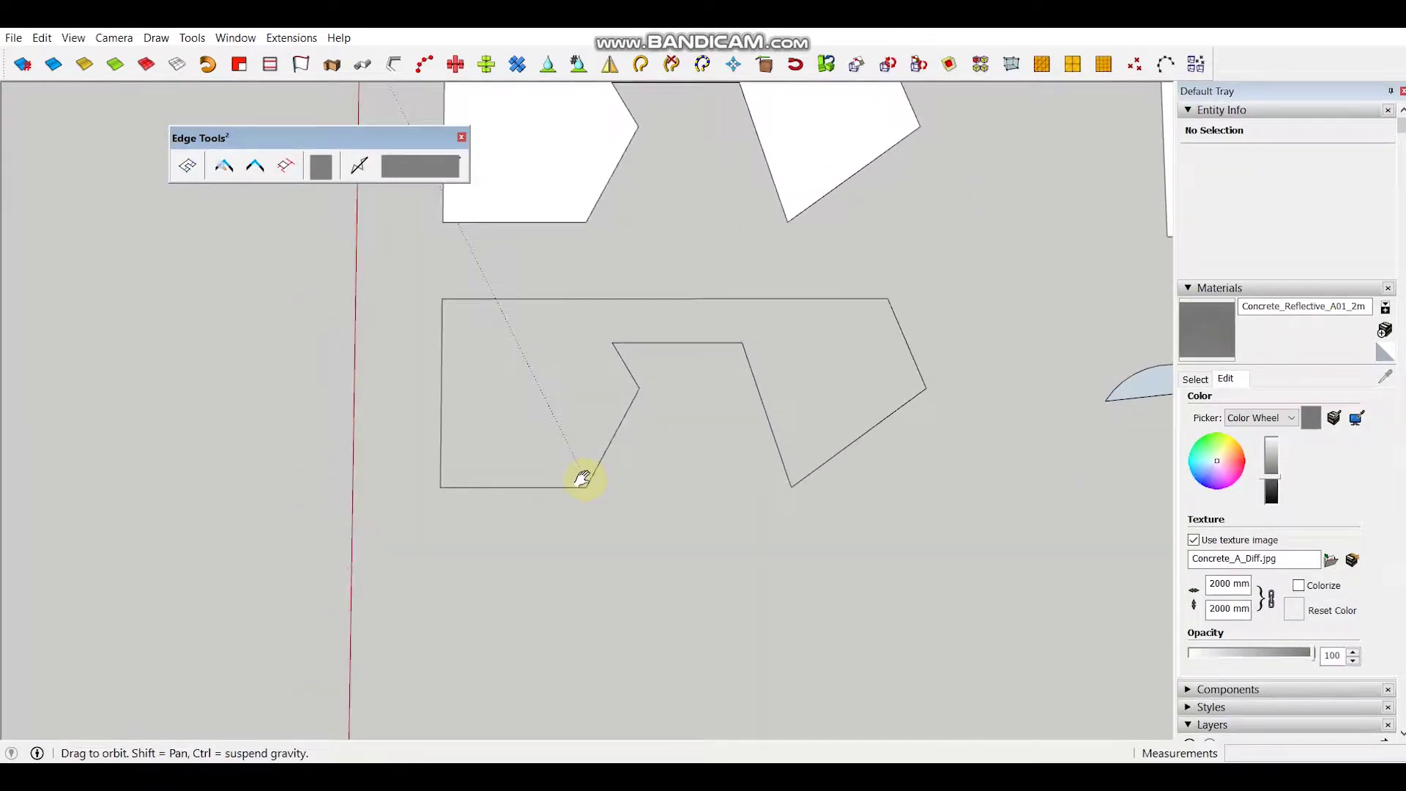
Step: Draw a line from the lower outline's lower-left to top-left corner so it fills with a face
key(l)
click(440, 486)
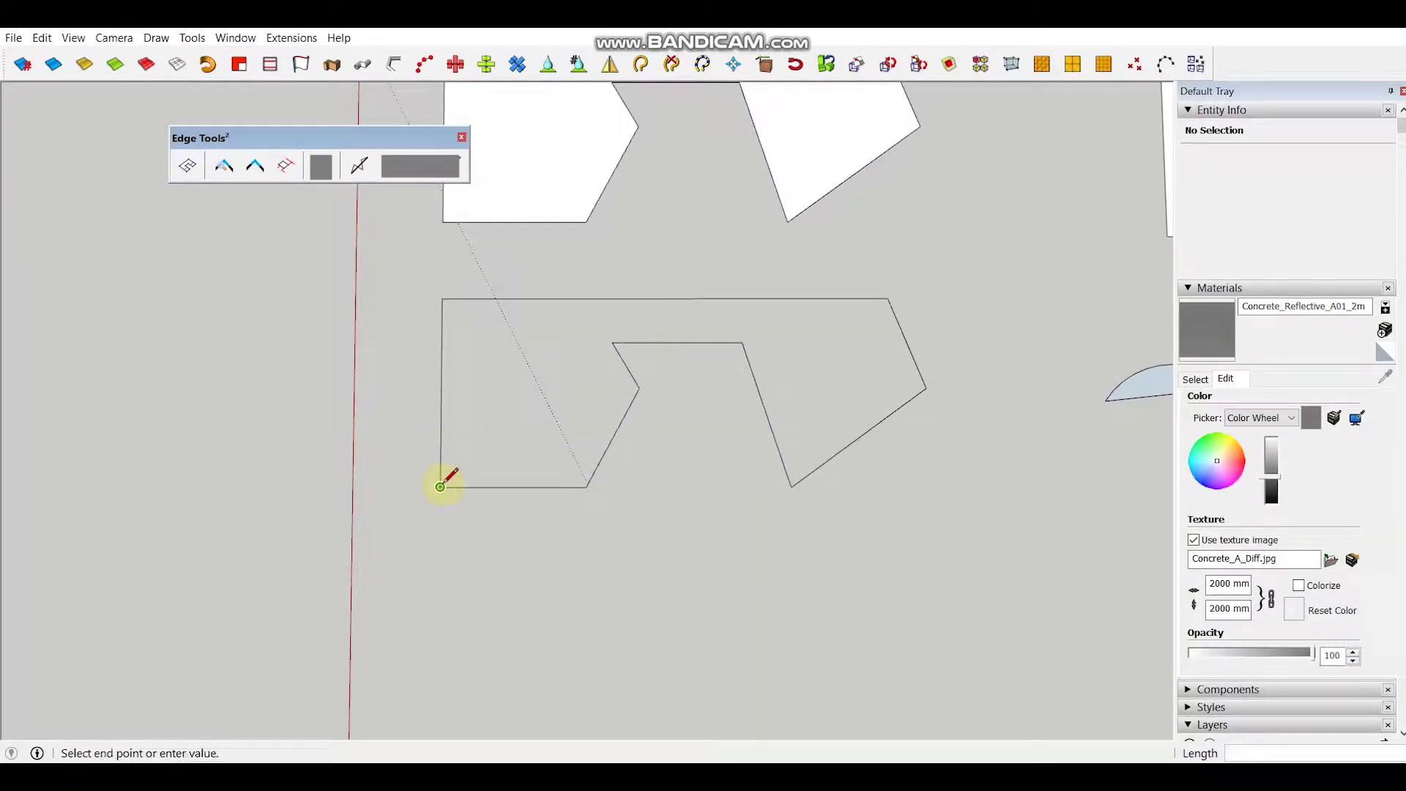
click(442, 298)
key(space)
scroll(521, 405, down, 2)
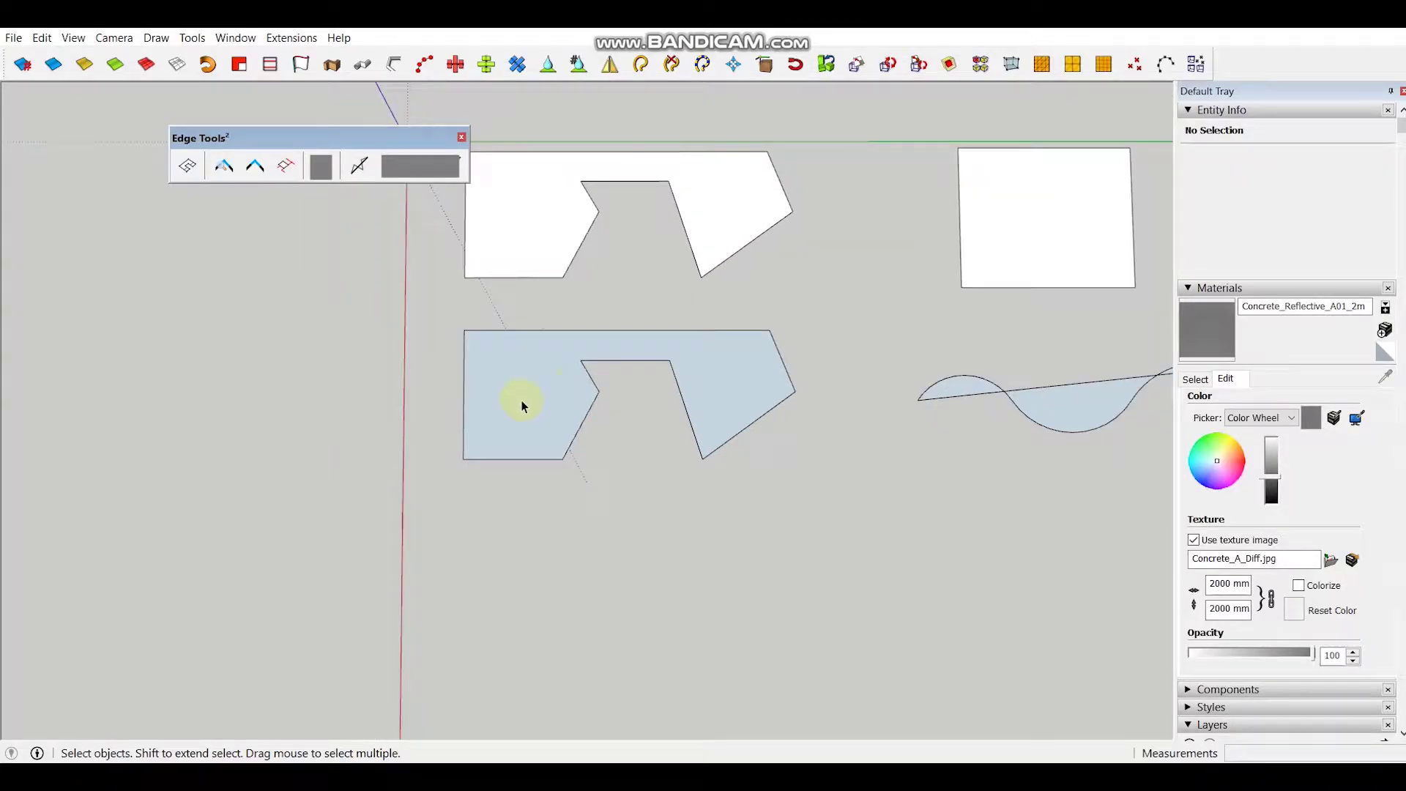
scroll(522, 404, down, 2)
Step: Unhide all hidden curves with Edit > Unhide > All
scroll(481, 385, down, 2)
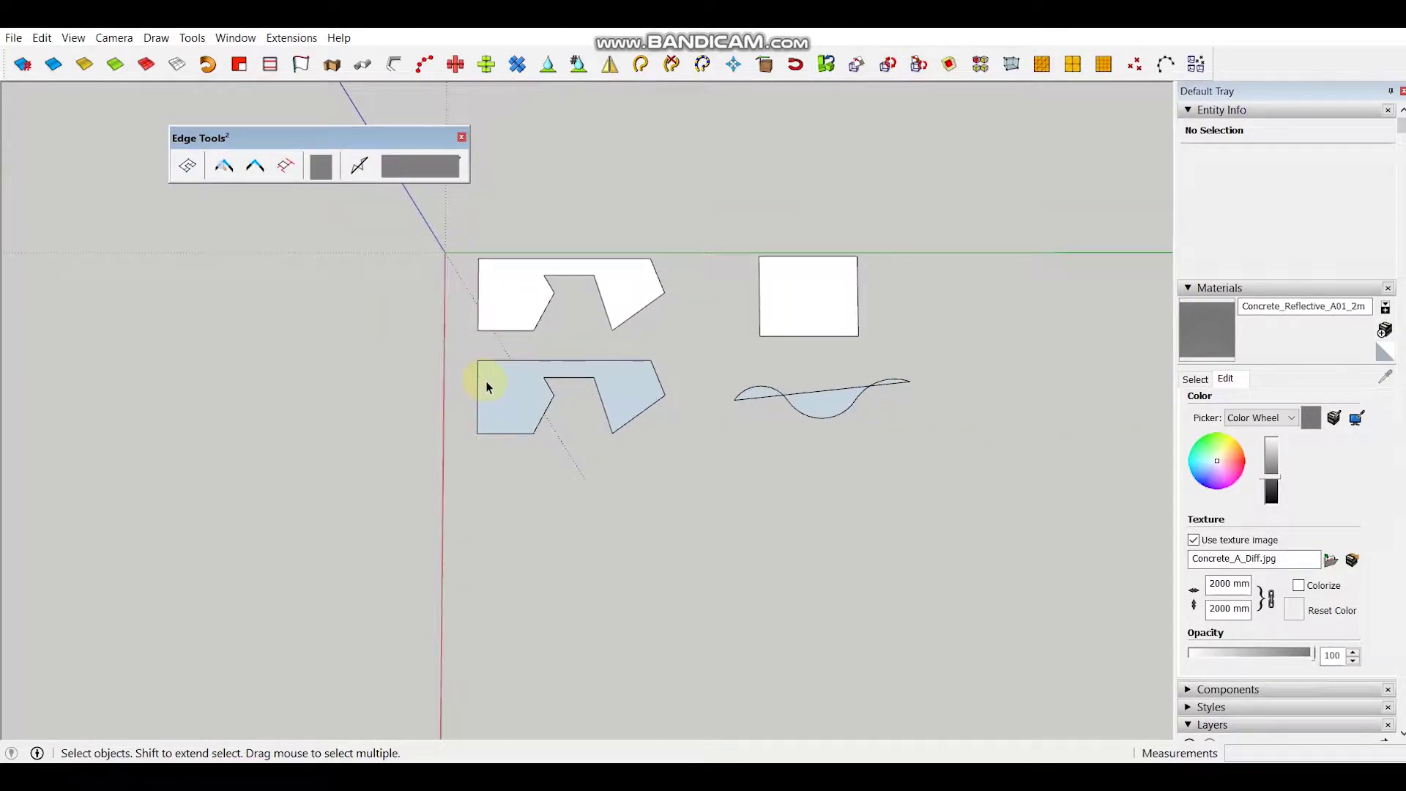
click(42, 37)
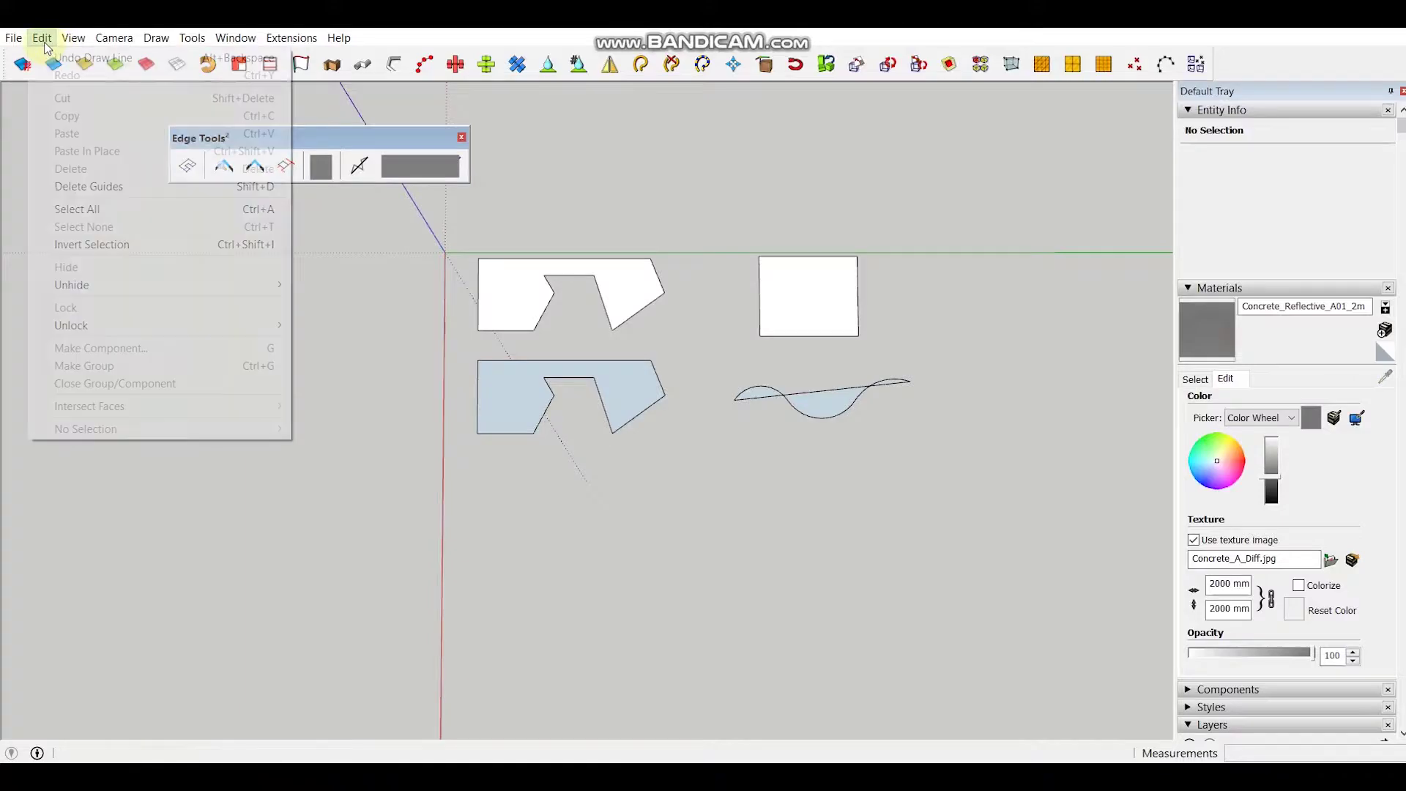
click(333, 324)
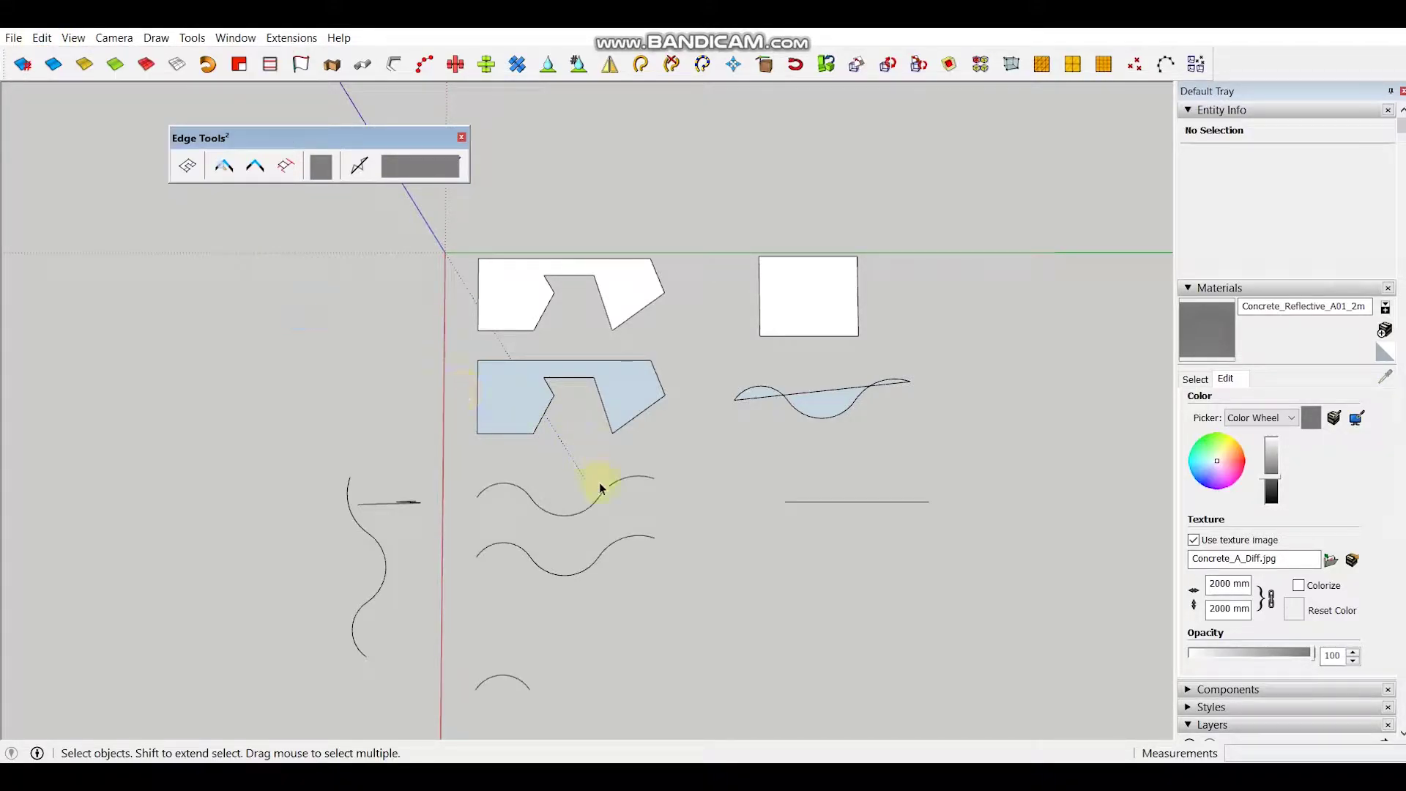
mouse_move(600, 487)
middle_down()
mouse_move(628, 298)
mouse_move(628, 345)
middle_up()
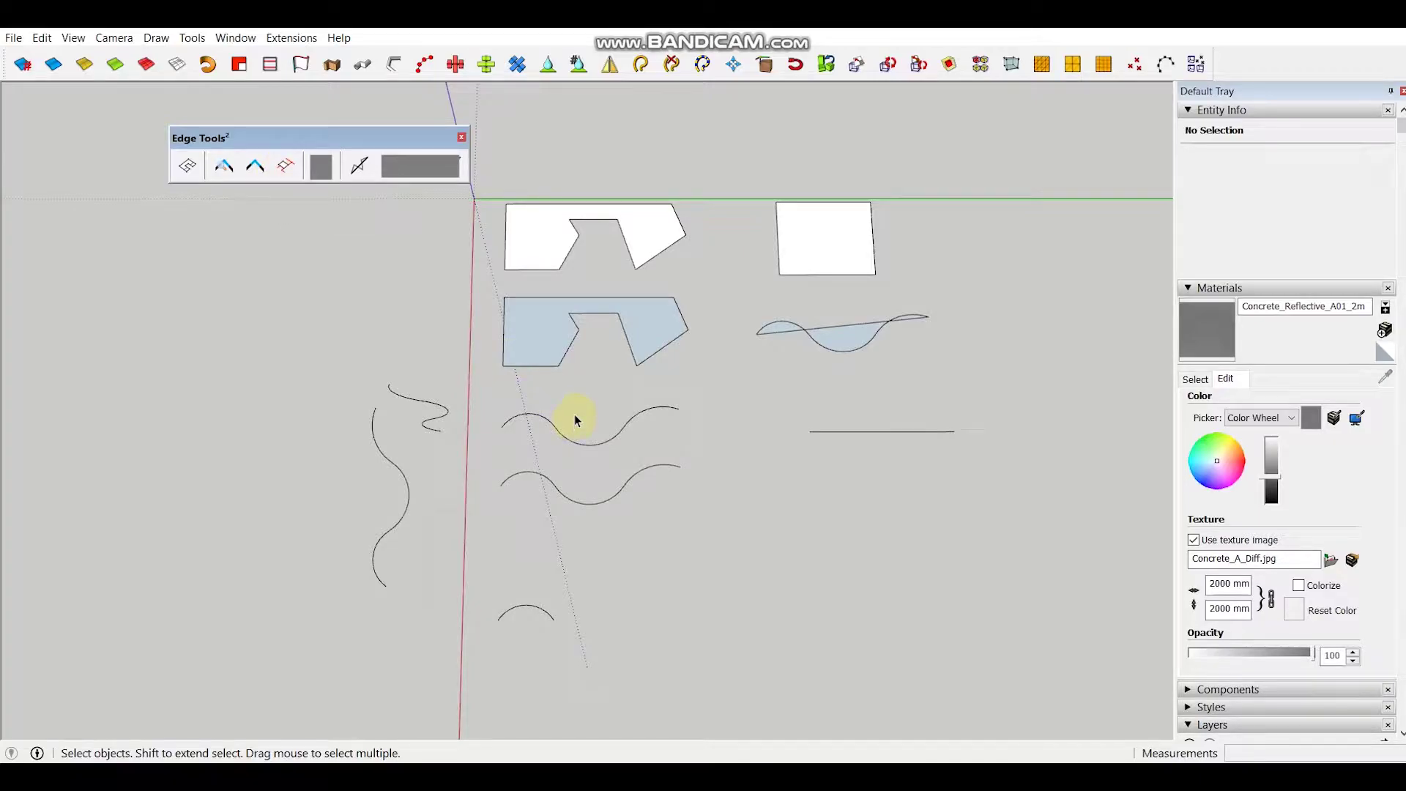
middle_drag(637, 368, 637, 339)
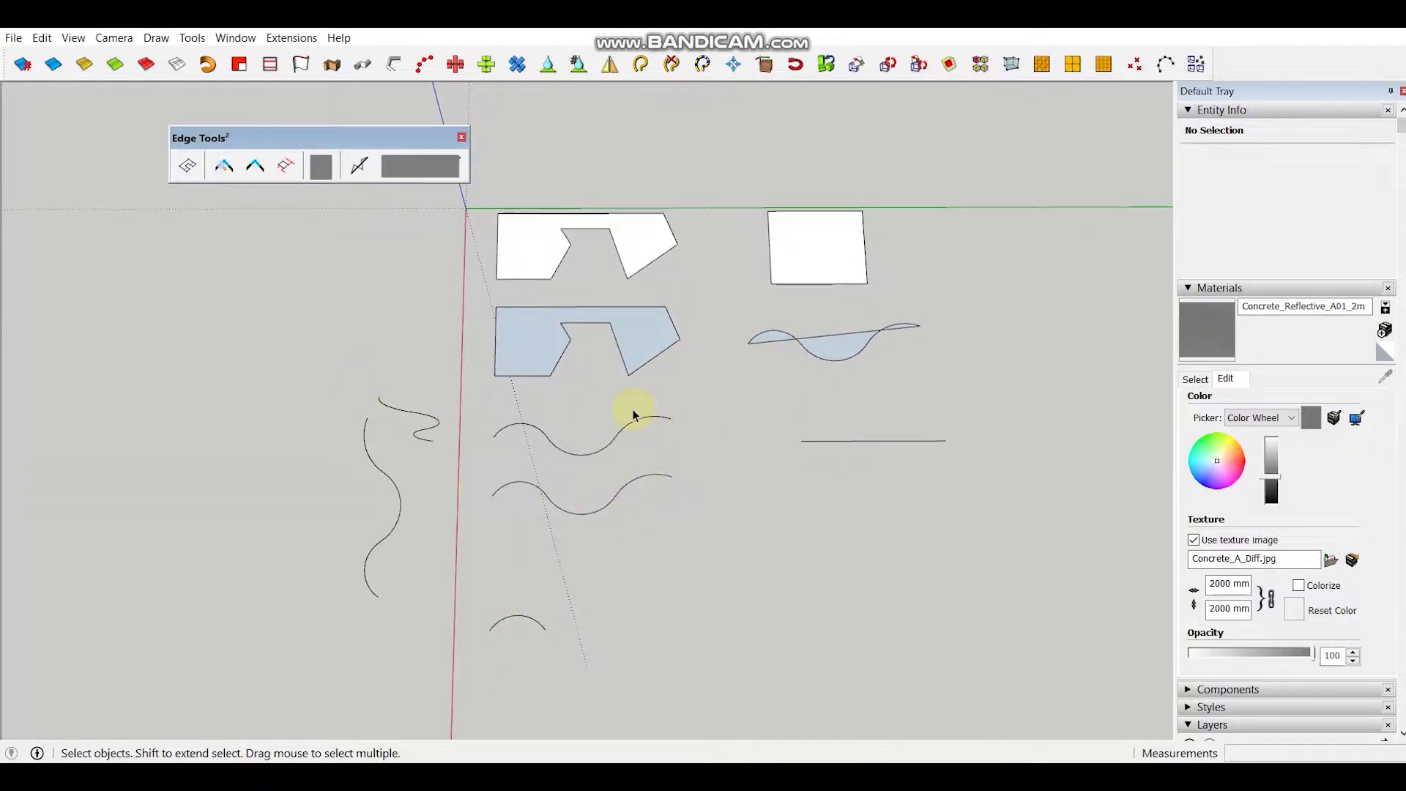
Step: Erase all six stray curves (157 edges) with Edge Tools and dismiss the report
click(287, 168)
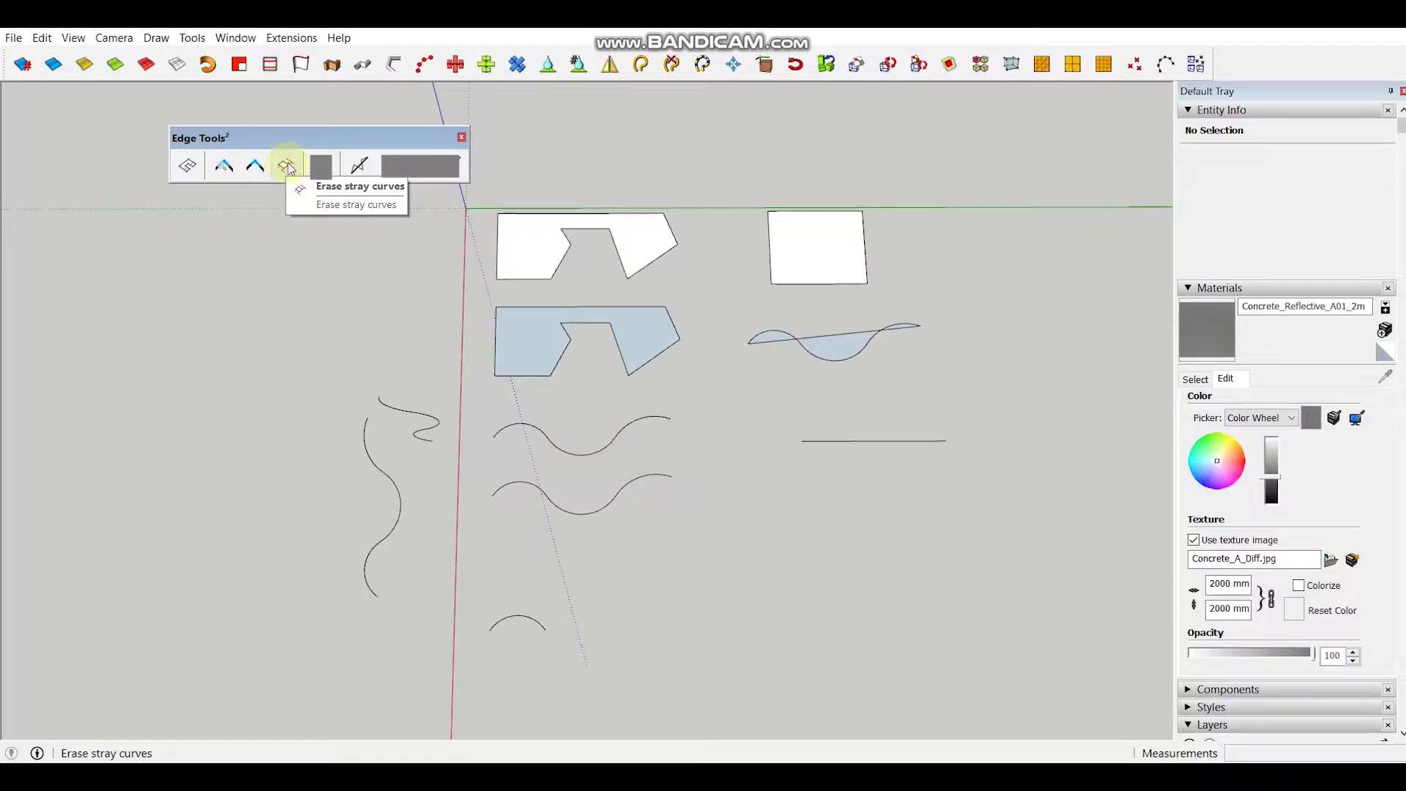
click(288, 168)
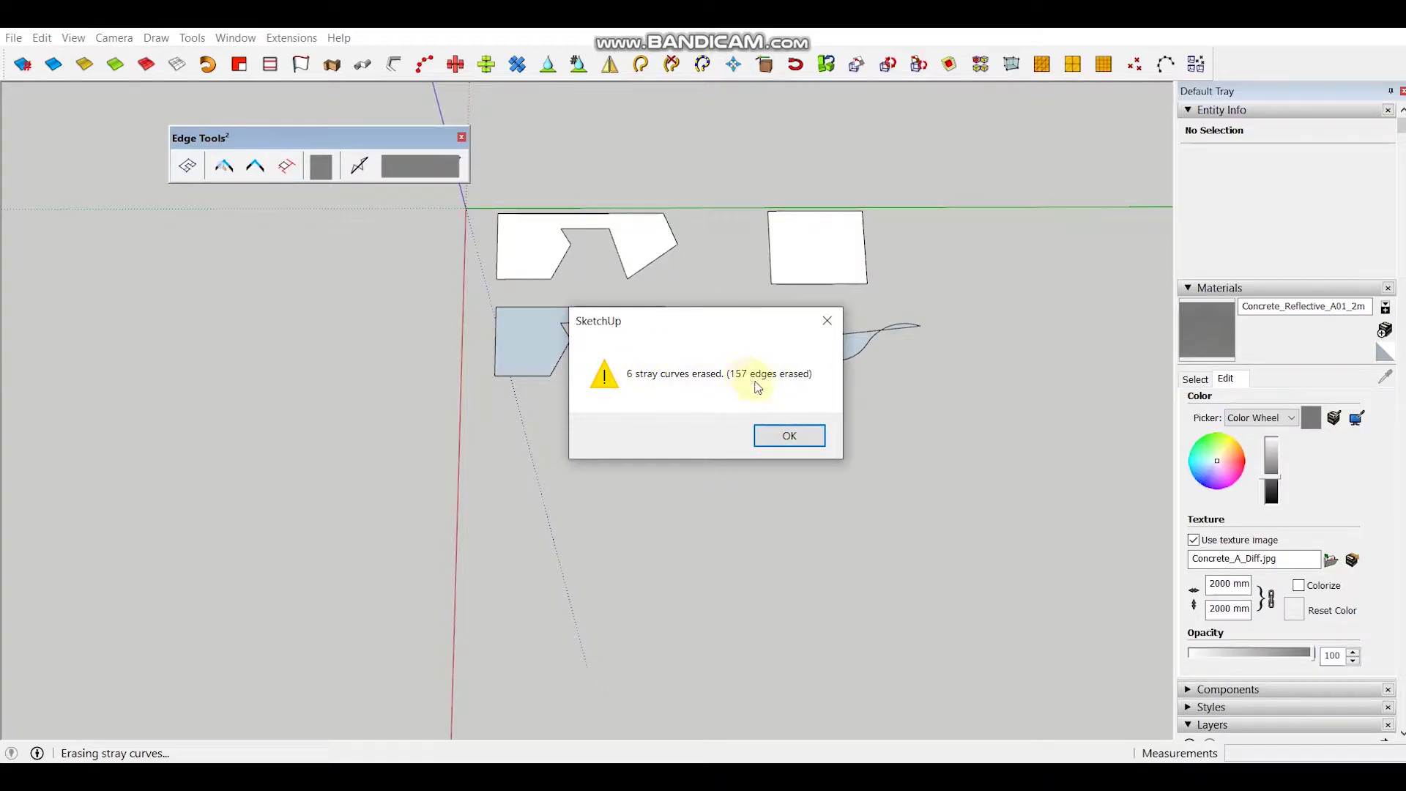
click(800, 437)
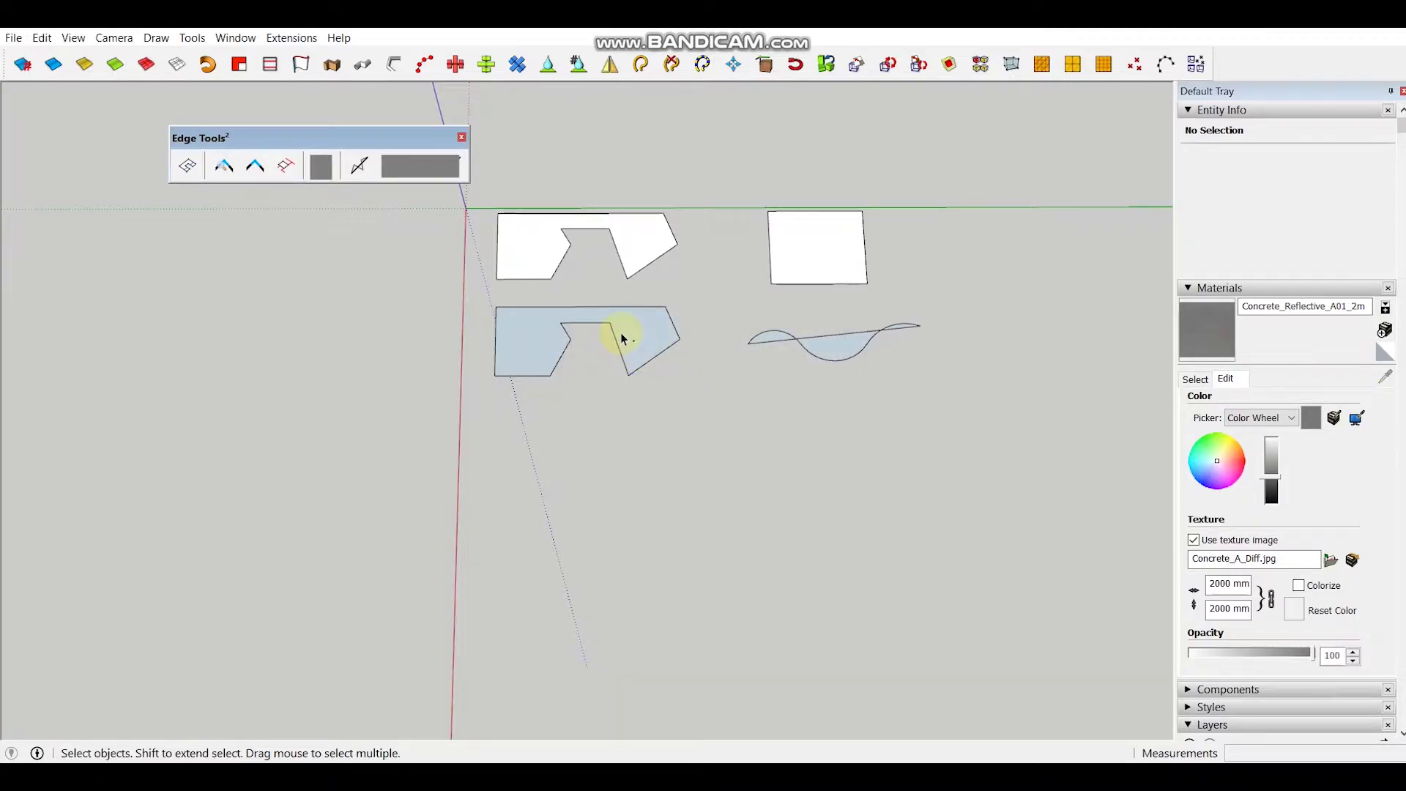
Step: Undo the stray-curve erase to restore the curves, then select the middle wavy curve
key(ctrl+z)
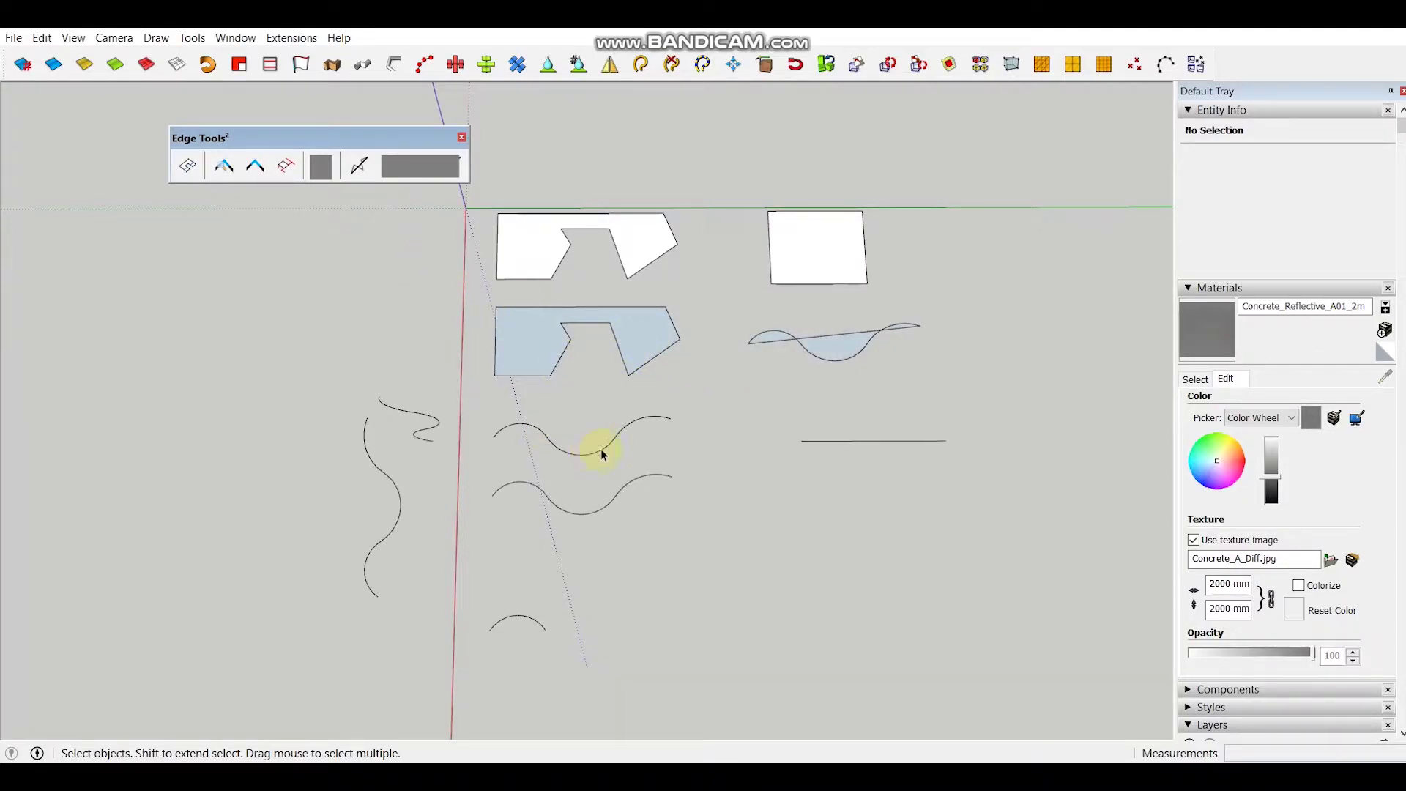
shift+middle_drag(601, 448, 615, 404)
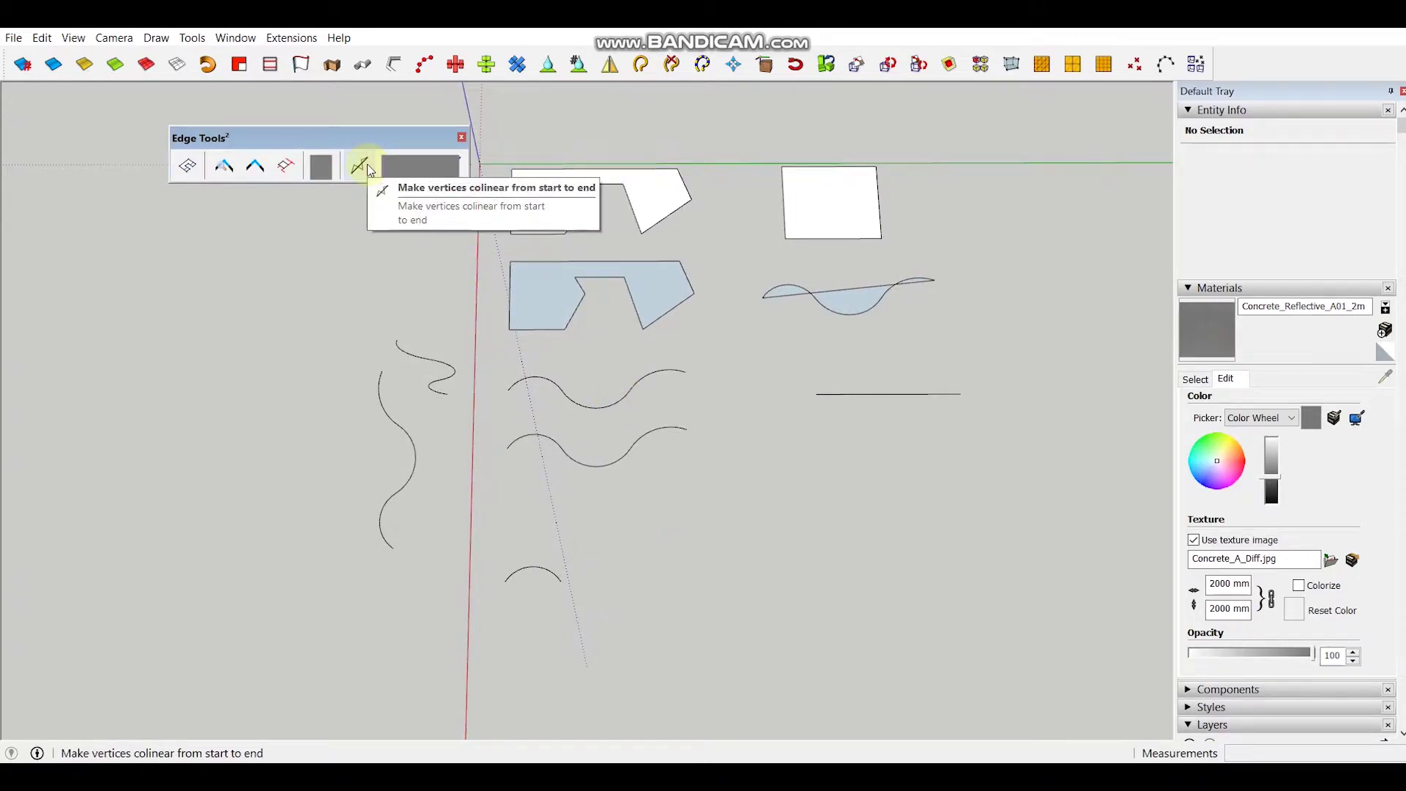
click(597, 413)
triple_click(596, 413)
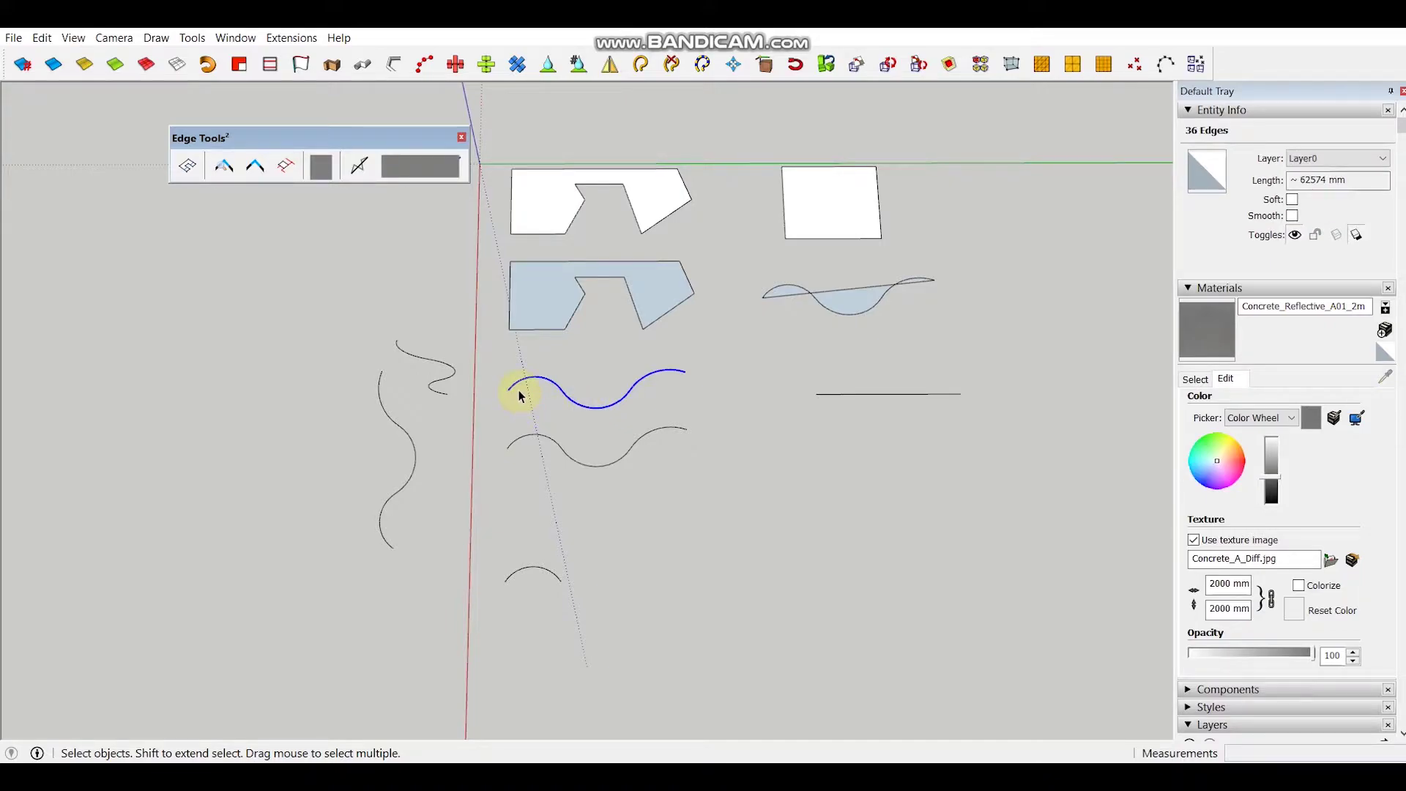
key(l)
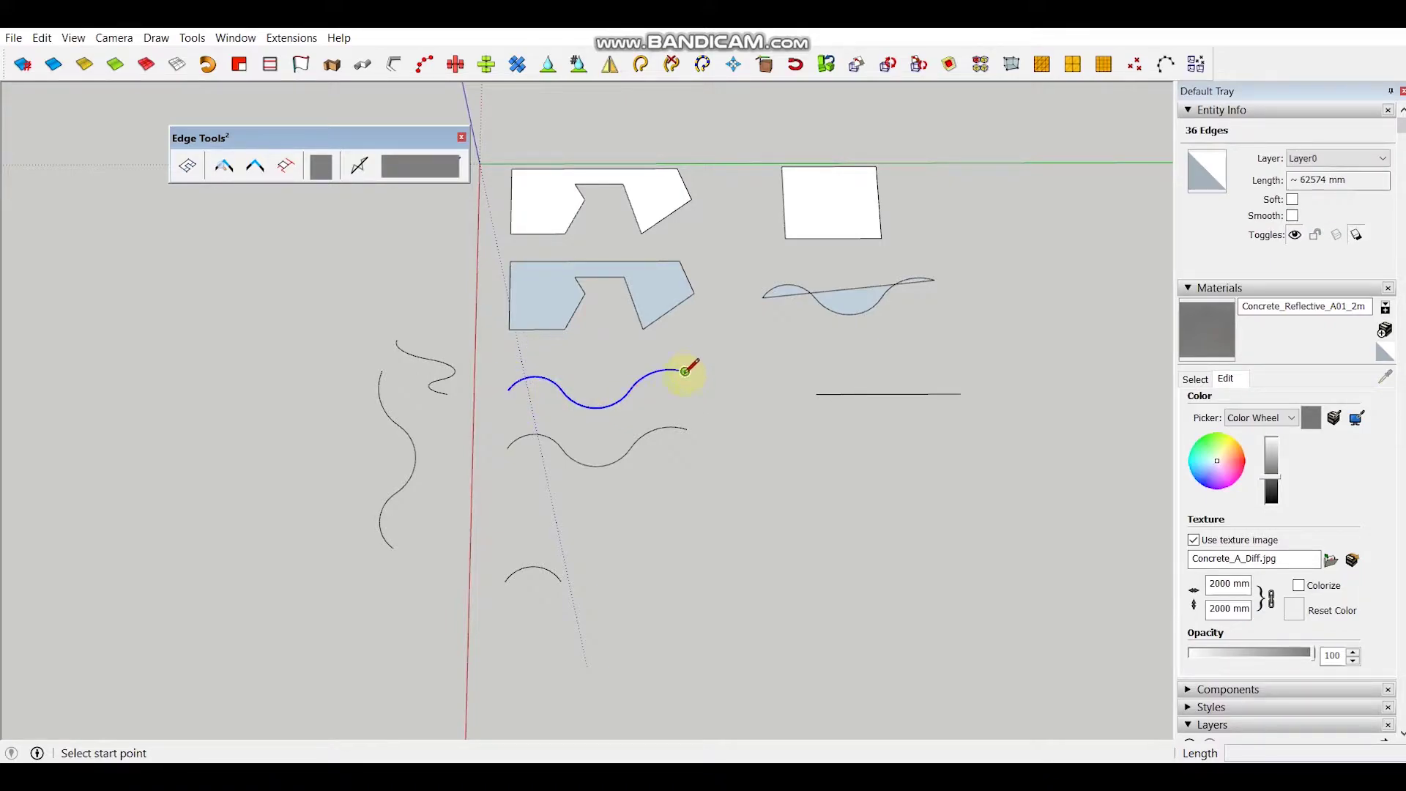
key(space)
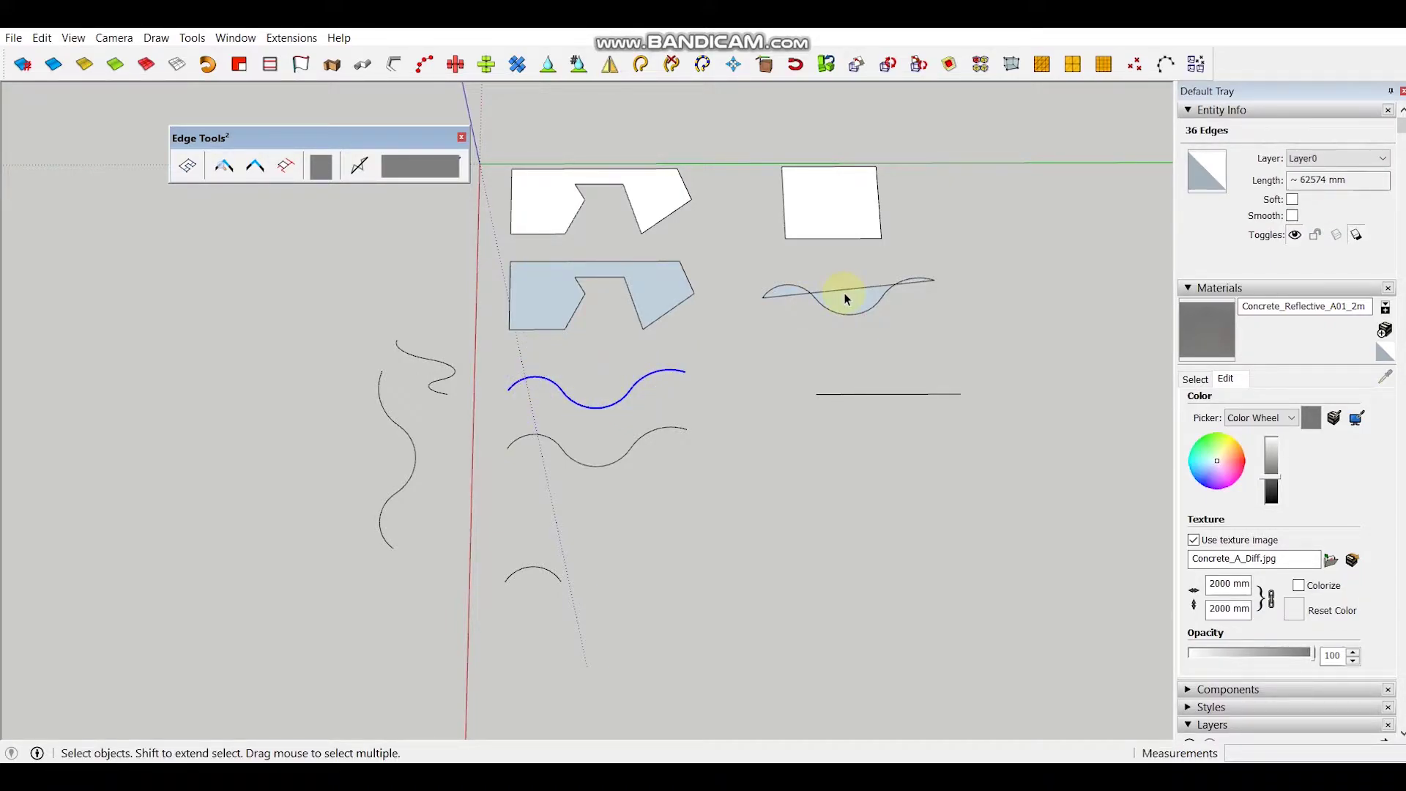
Step: Select the right curve's three straight segments, then clear the selection
scroll(839, 302, up, 2)
key(l)
key(space)
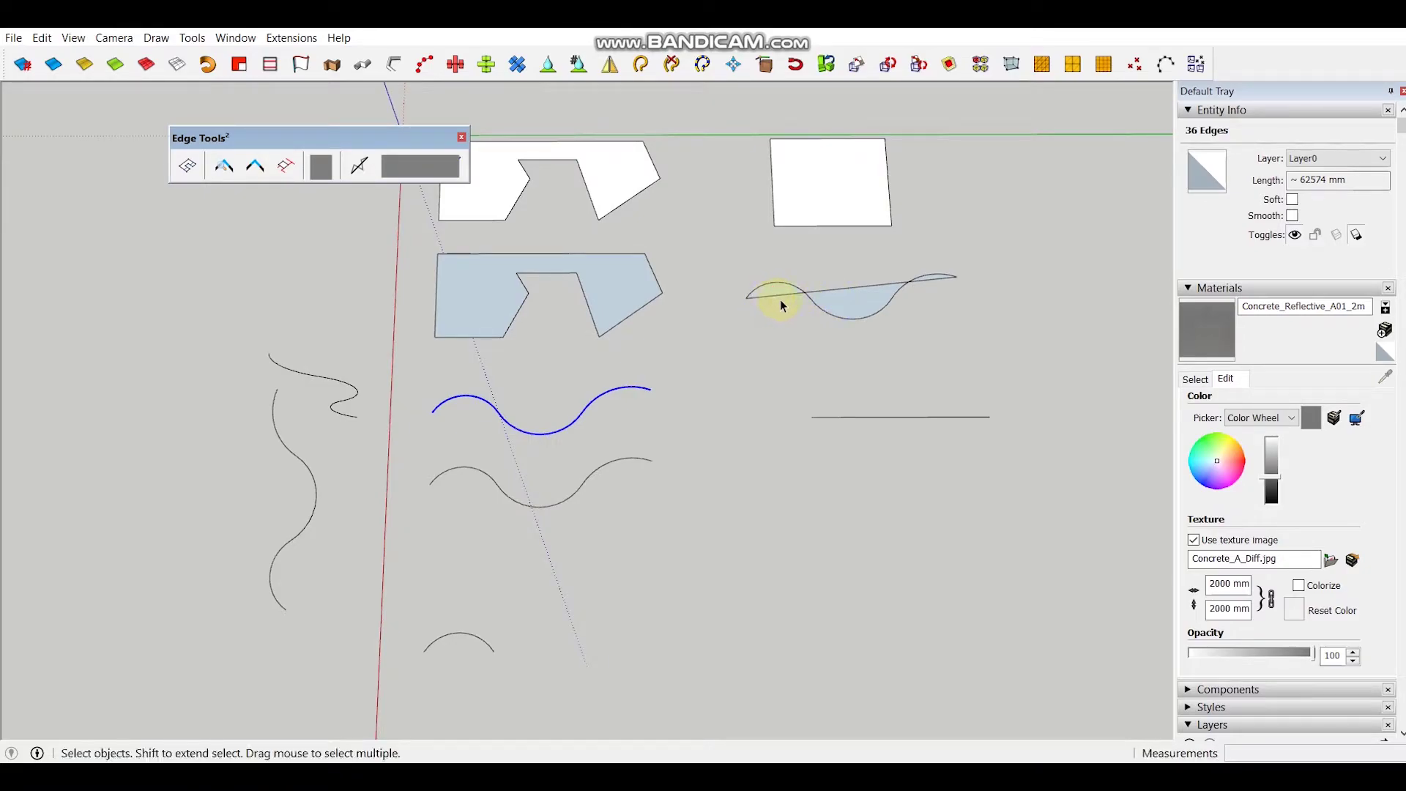
click(787, 294)
shift+click(851, 292)
shift+click(928, 283)
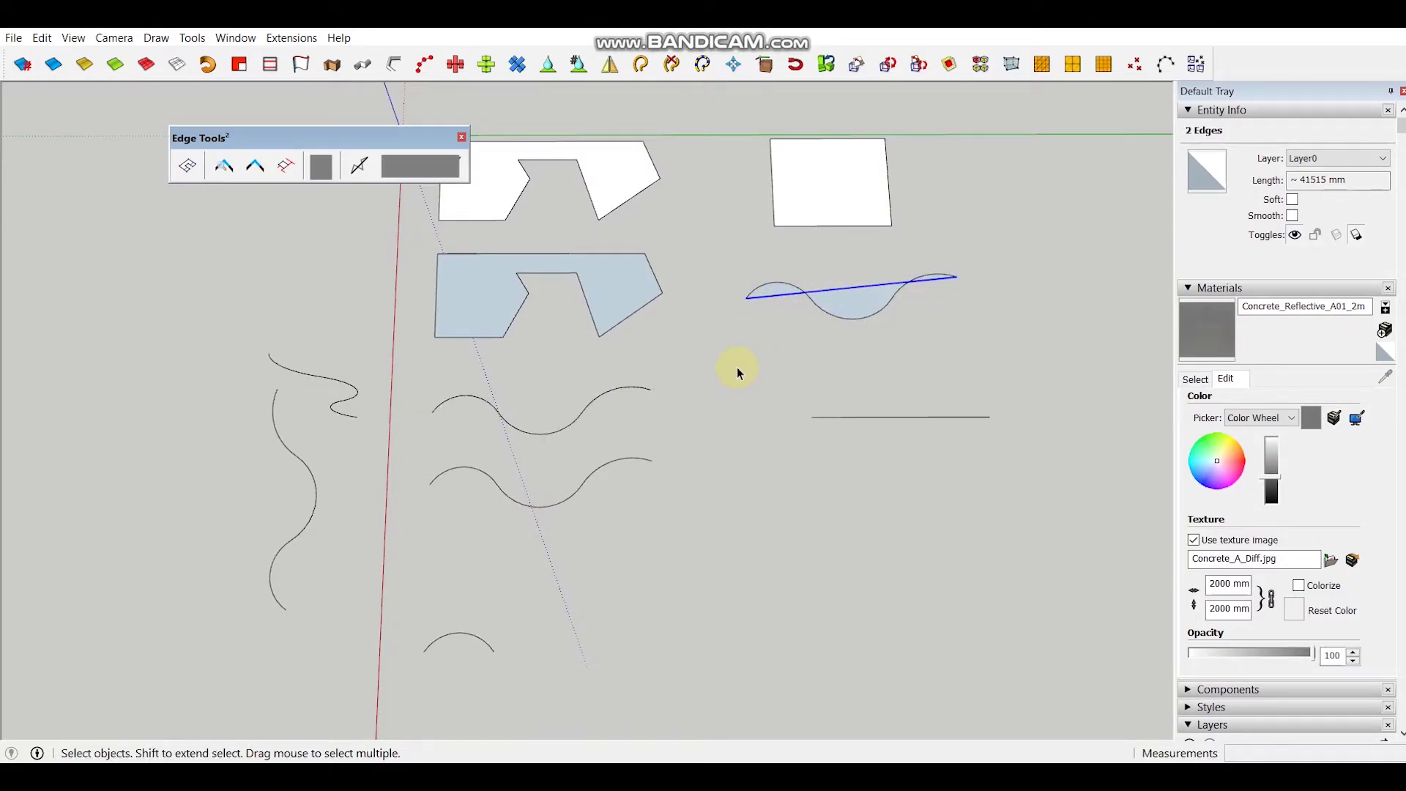
shift+middle_drag(737, 370, 793, 336)
click(634, 393)
middle_drag(634, 392, 643, 402)
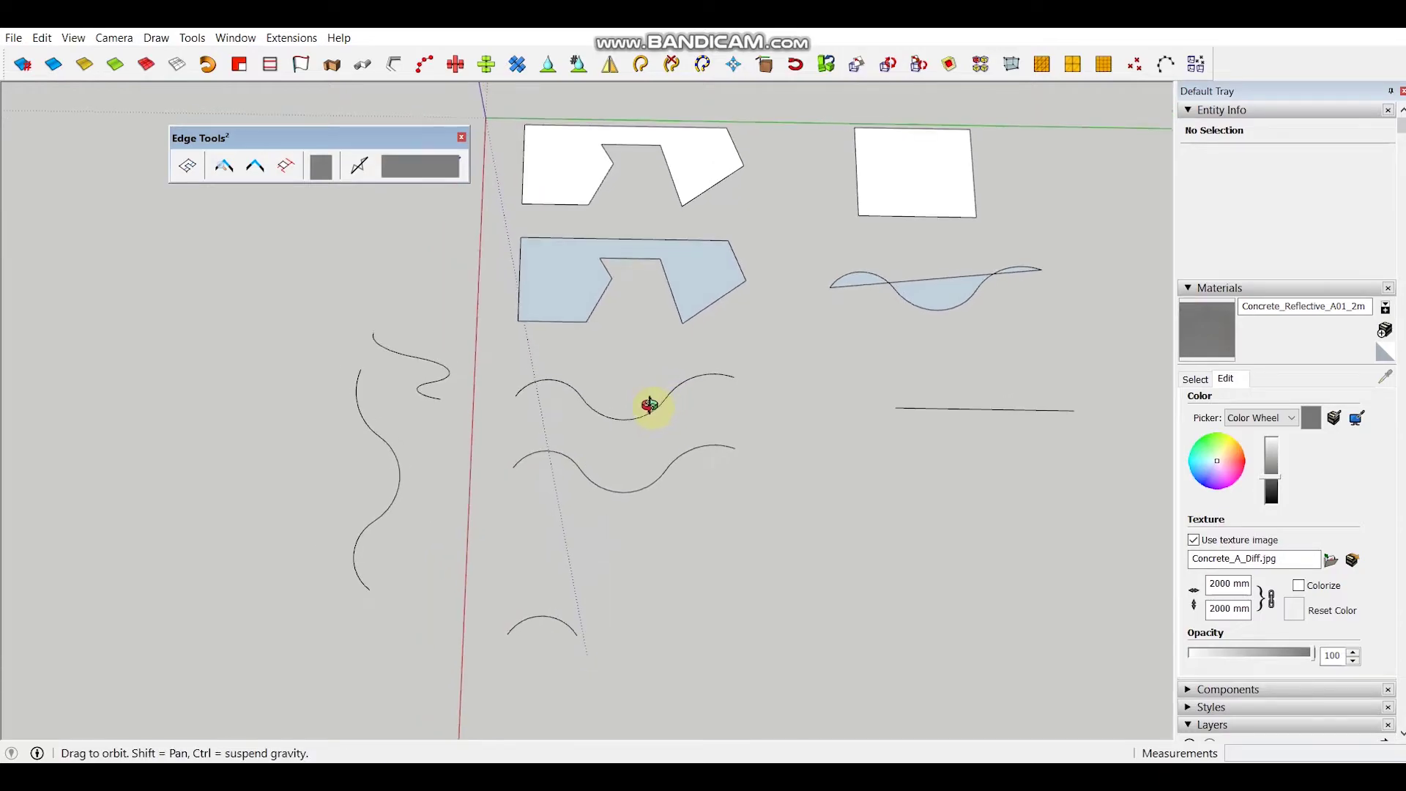
Step: Straighten the upper and lower wavy curves with Make vertices colinear
drag(470, 351, 788, 424)
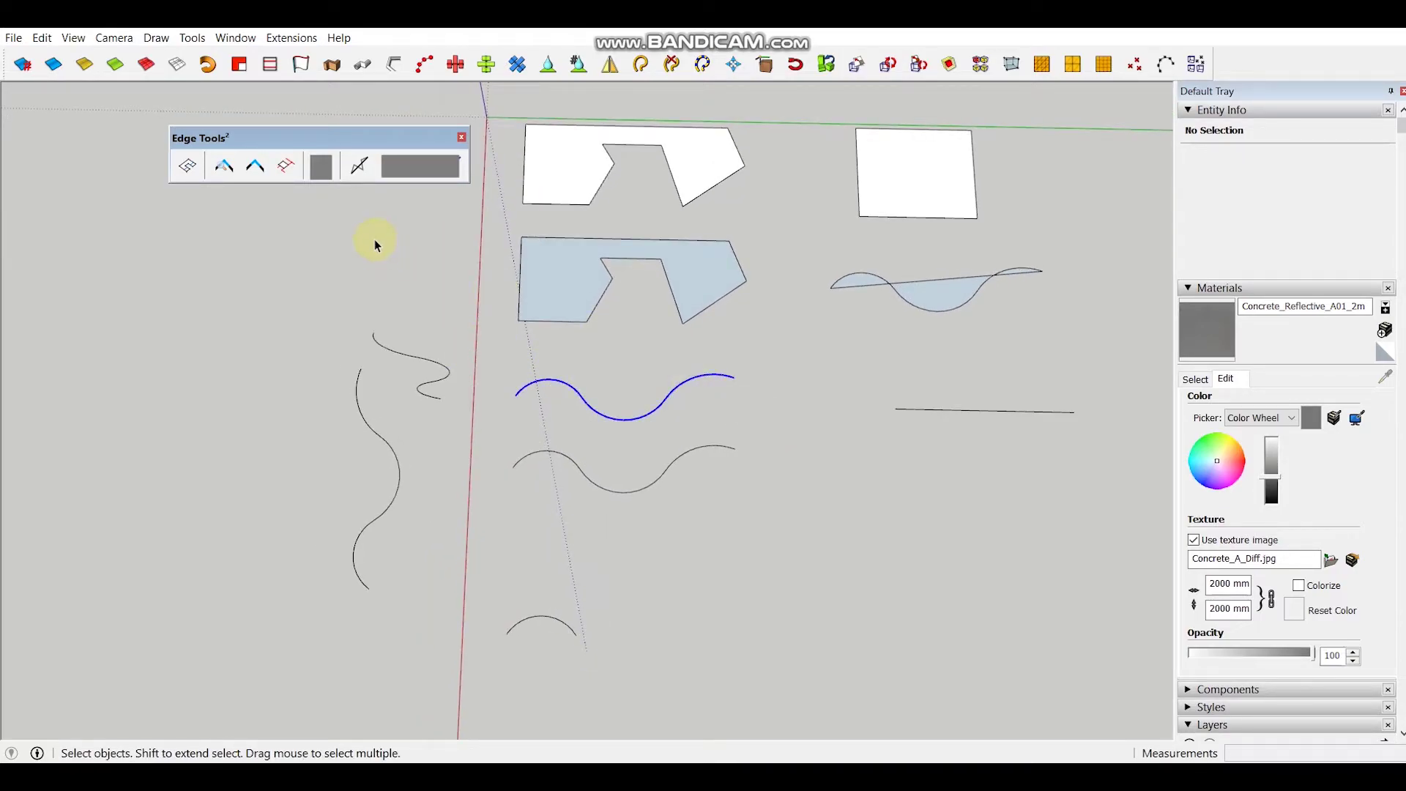
click(355, 170)
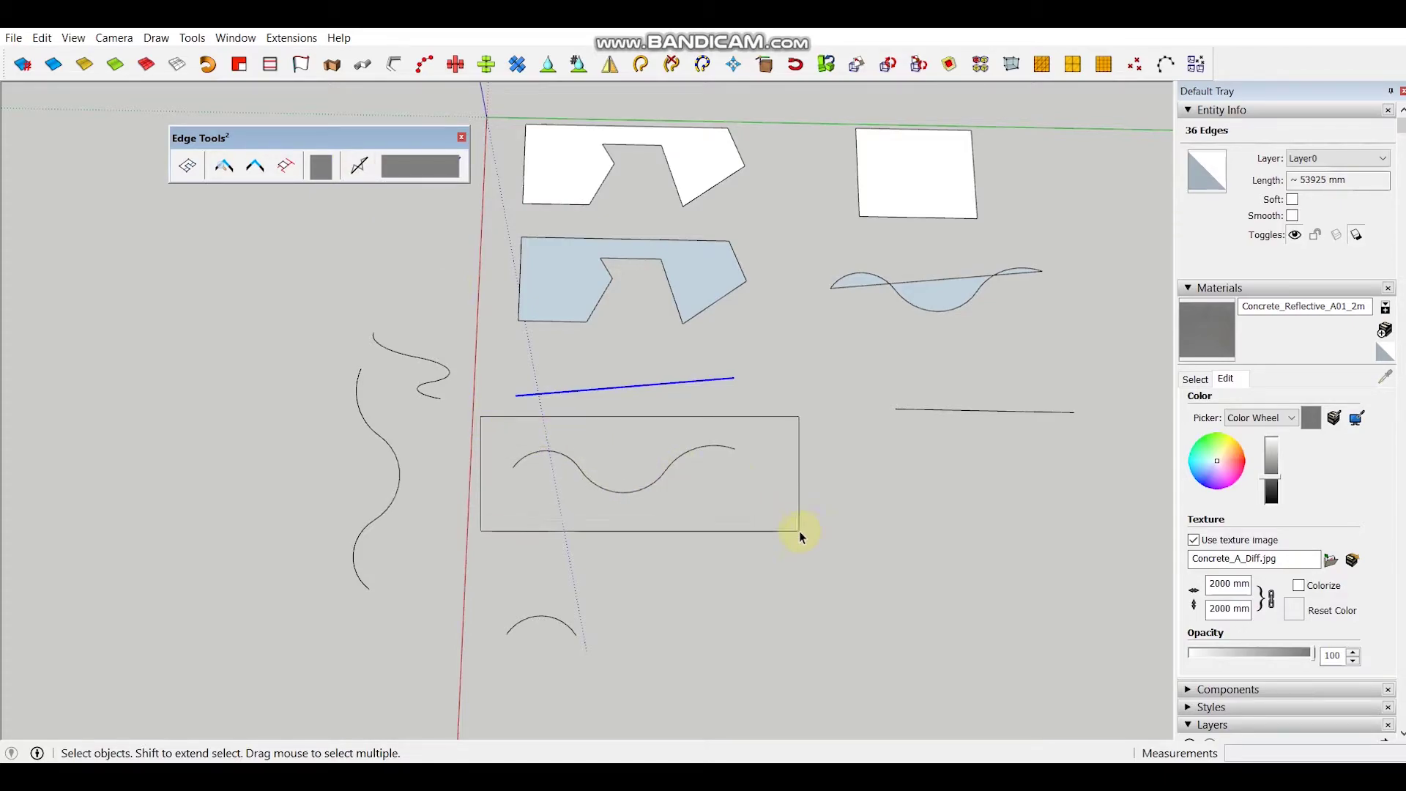
drag(513, 430, 800, 533)
click(358, 173)
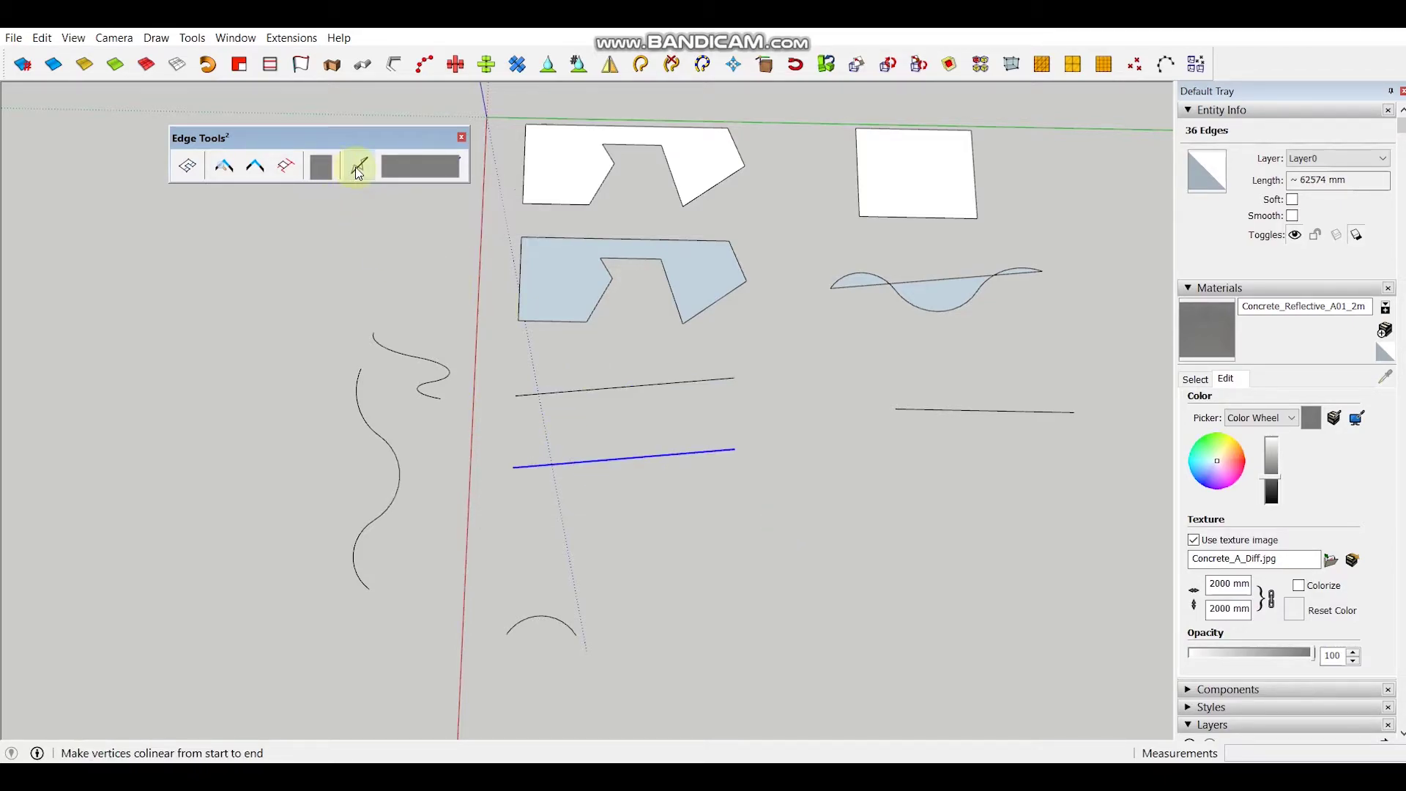
middle_drag(654, 513, 645, 352)
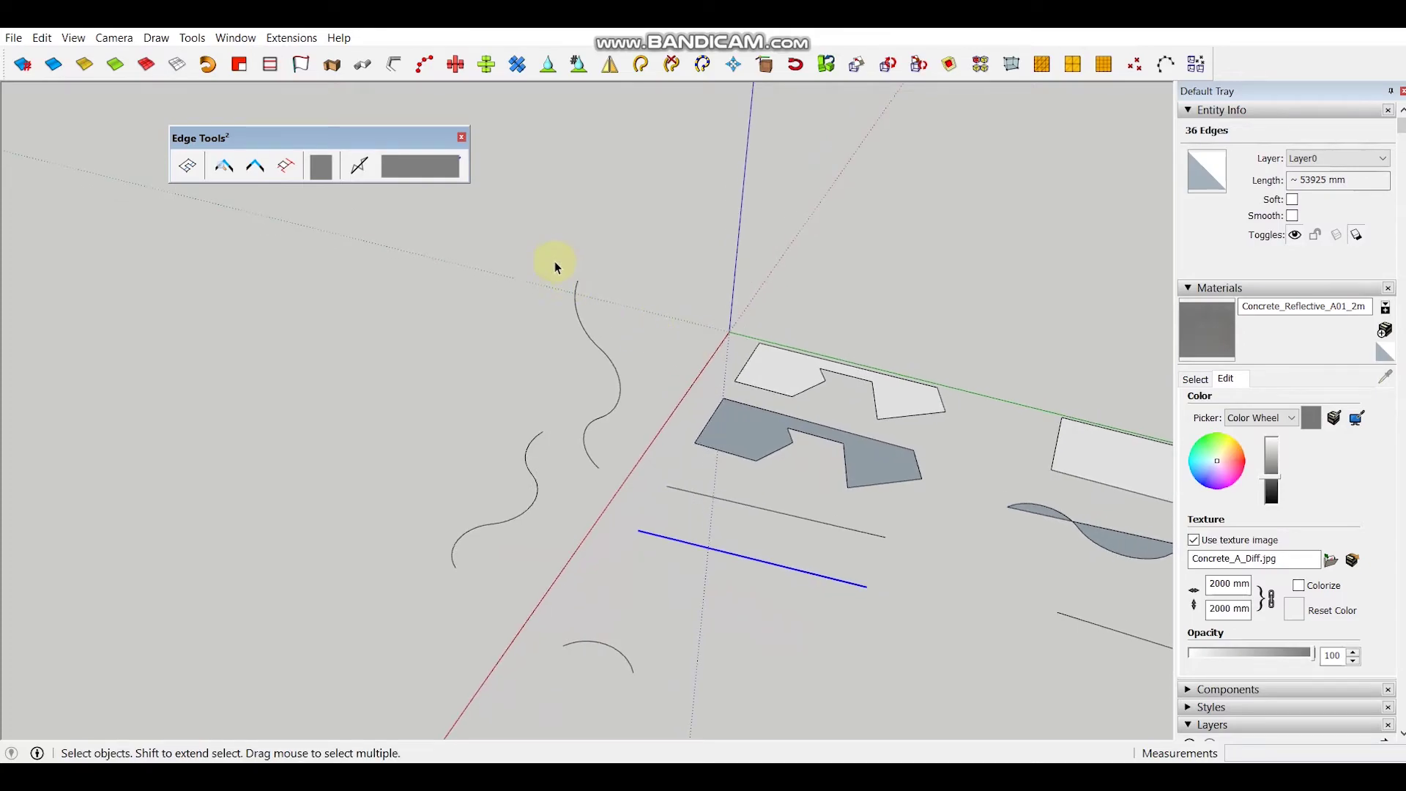
Step: Straighten the two remaining wavy curves on the left into straight edges
drag(557, 243, 669, 486)
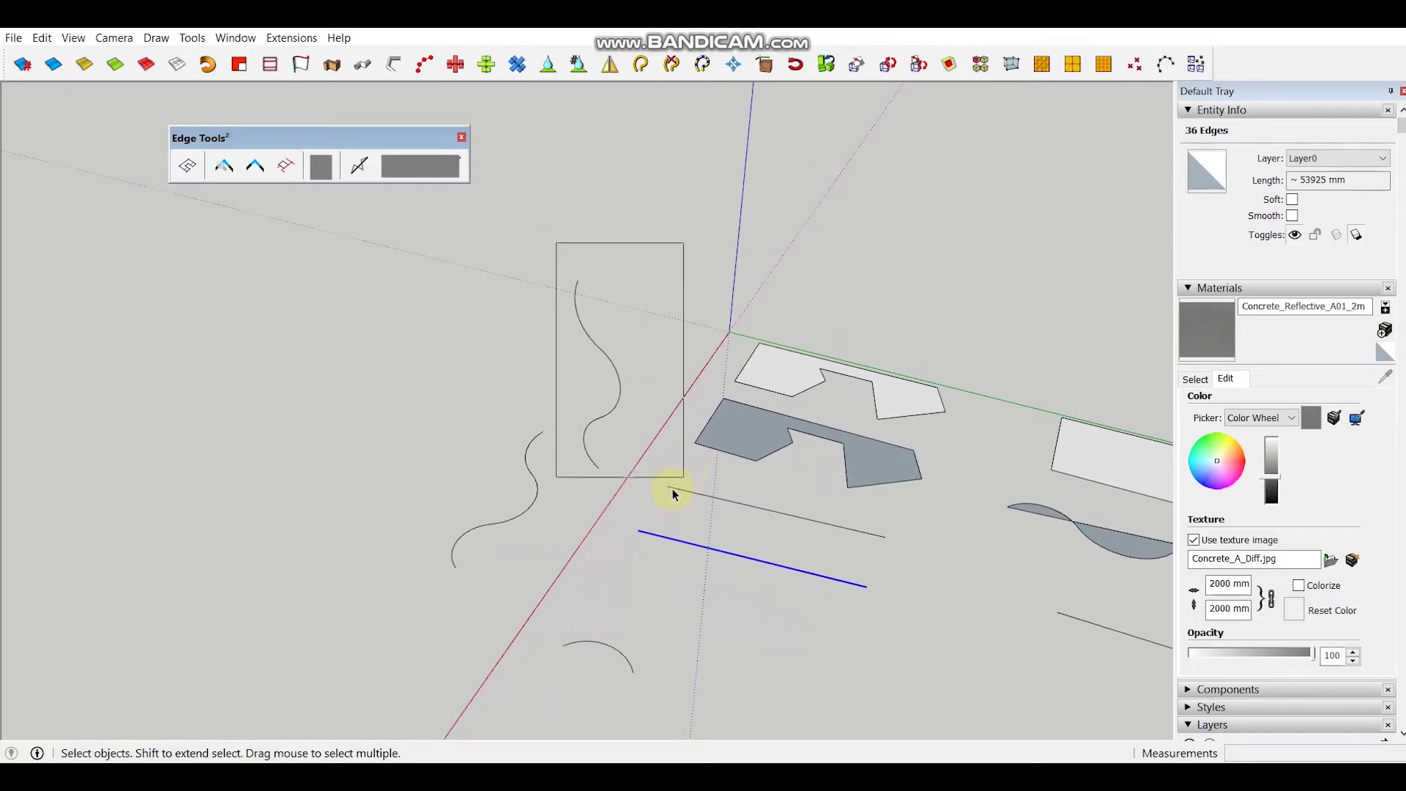
click(365, 167)
mouse_move(550, 418)
middle_down()
mouse_move(618, 464)
mouse_move(741, 348)
mouse_move(304, 402)
mouse_move(596, 527)
mouse_move(496, 399)
middle_up()
drag(464, 320, 596, 590)
click(359, 166)
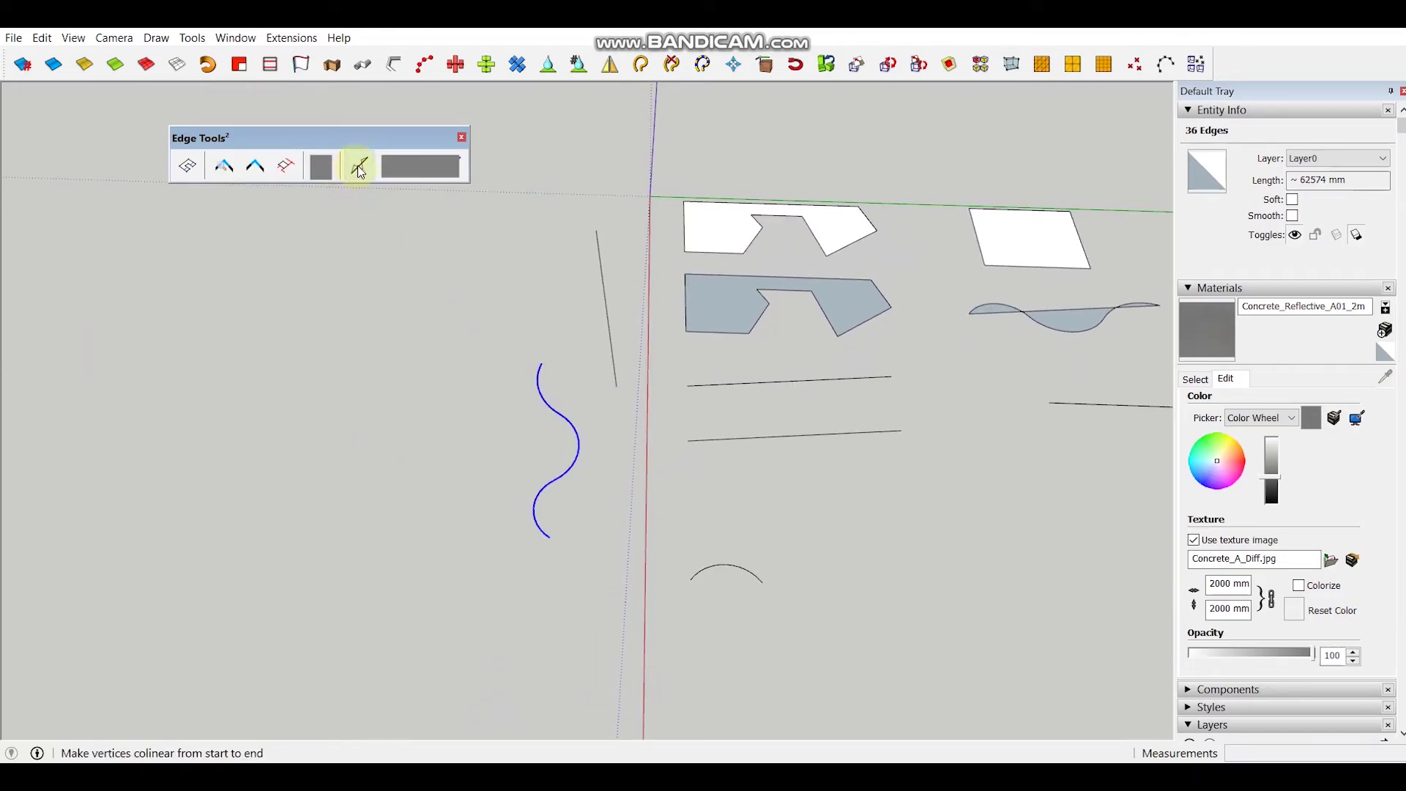
mouse_move(812, 430)
middle_down()
mouse_move(577, 500)
mouse_move(549, 455)
mouse_move(599, 437)
middle_up()
click(574, 487)
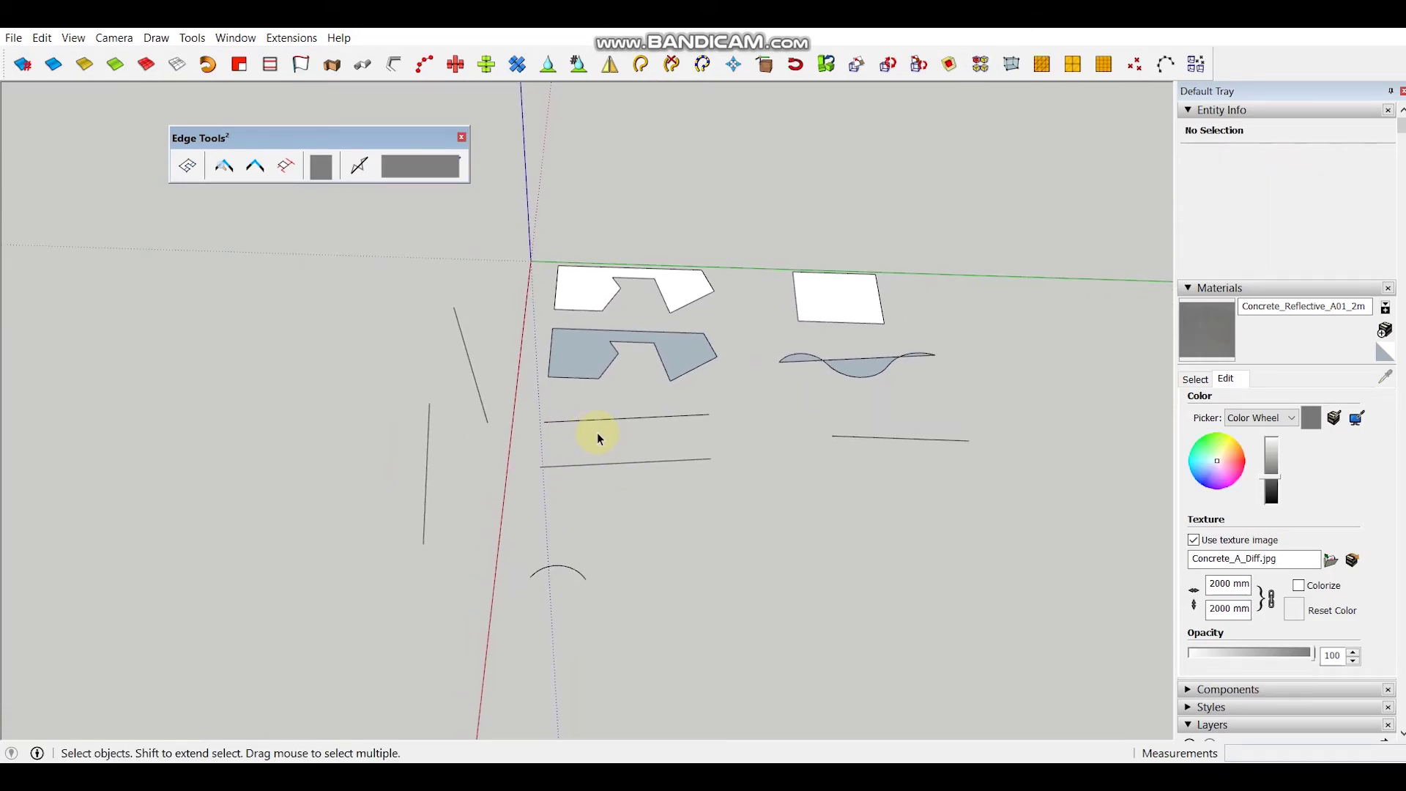